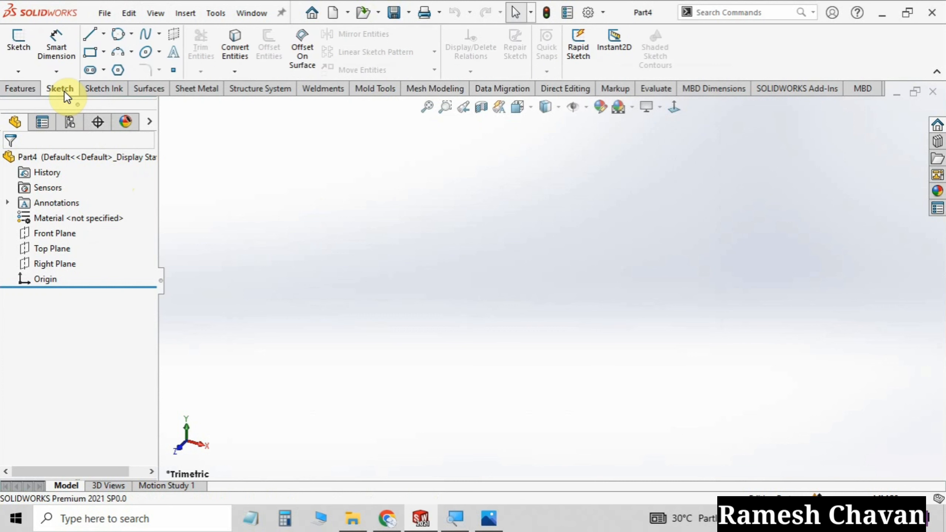
# Step: Start a sketch on the Top Plane, consulting the reference drawing of the bracket before choosing the plane
pyautogui.click(16, 35)
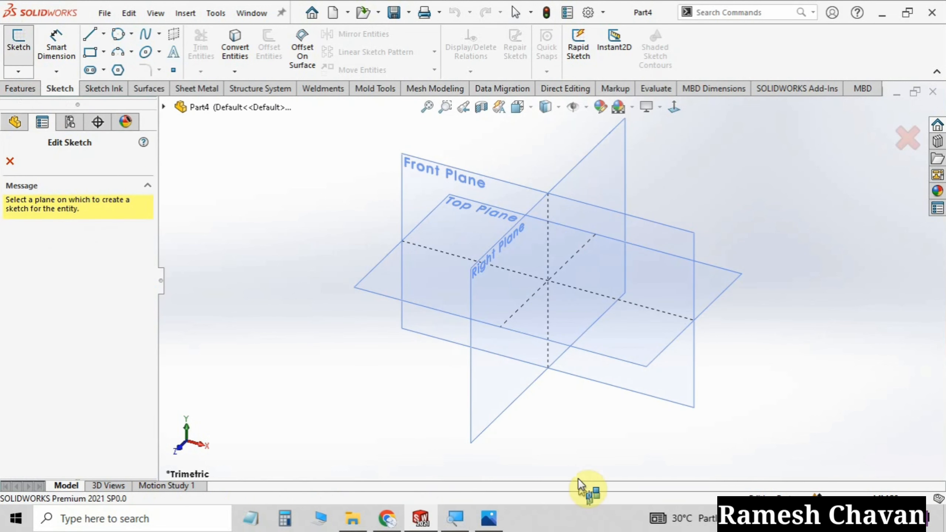
pyautogui.click(488, 518)
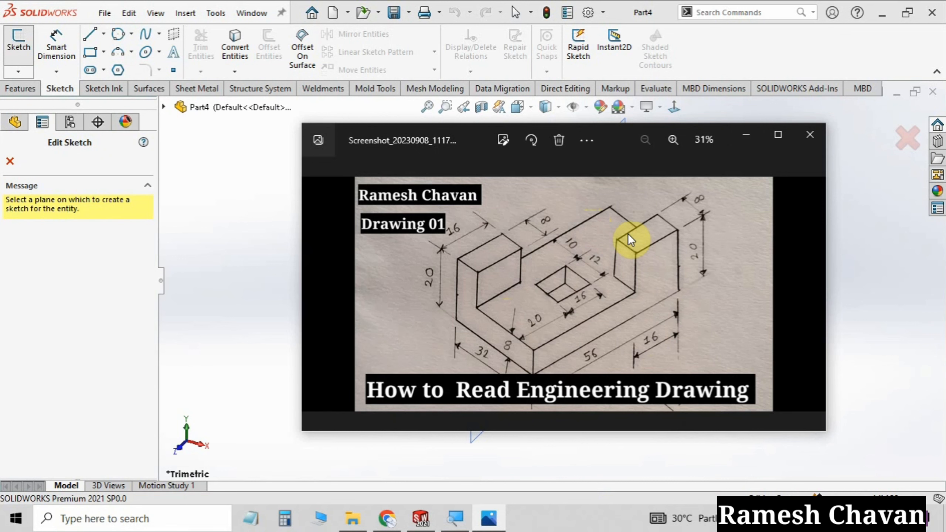
pyautogui.click(746, 136)
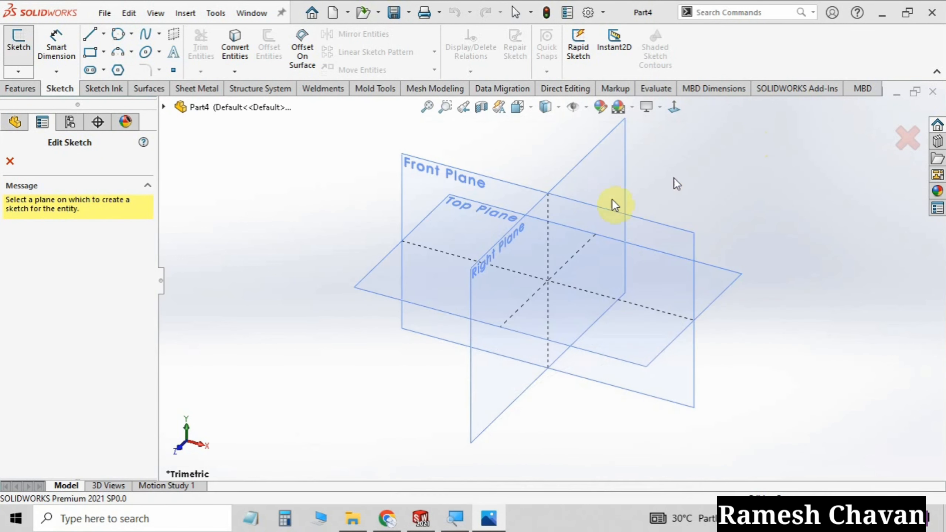
pyautogui.click(383, 270)
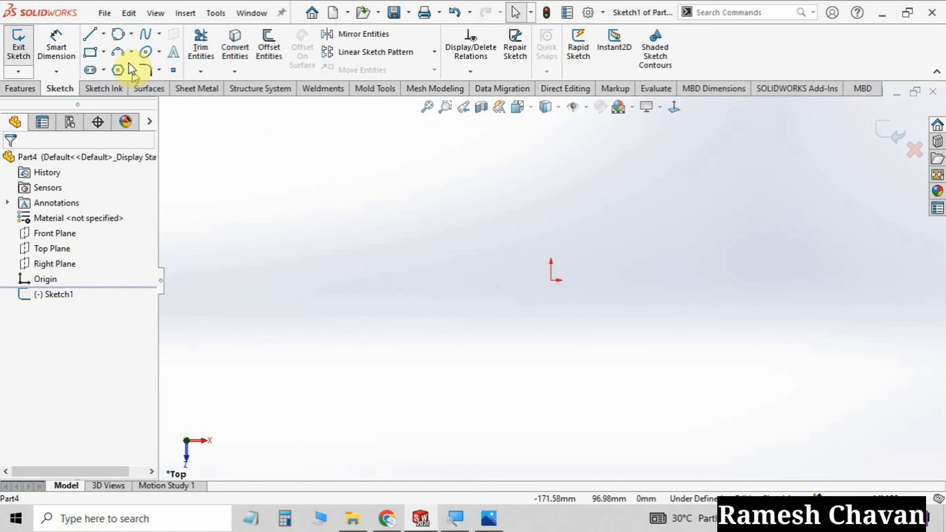
# Step: Sketch a center rectangle about 130 mm wide, centred on the origin
pyautogui.click(103, 52)
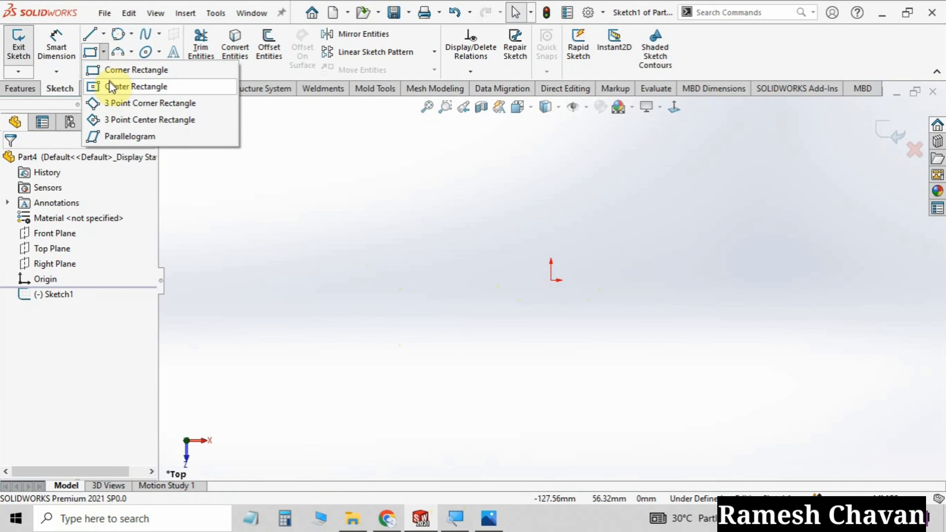
pyautogui.click(109, 86)
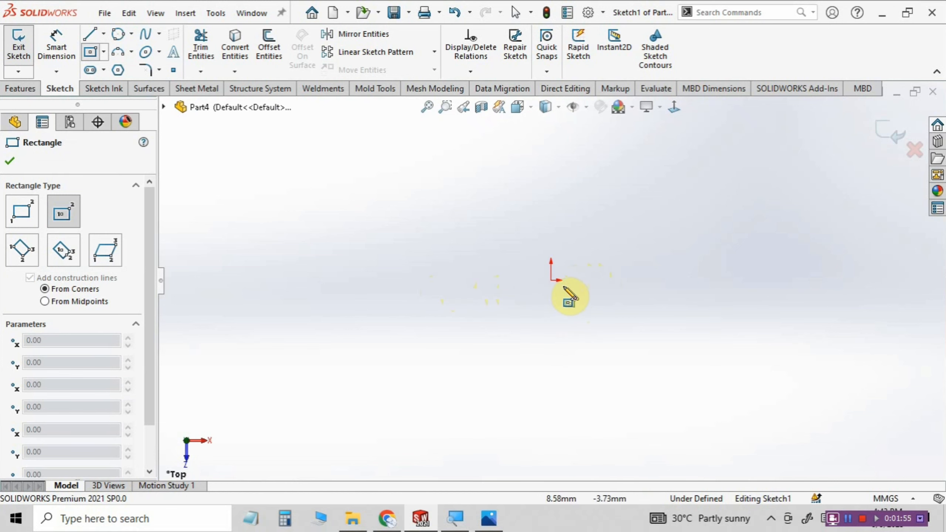
pyautogui.click(104, 52)
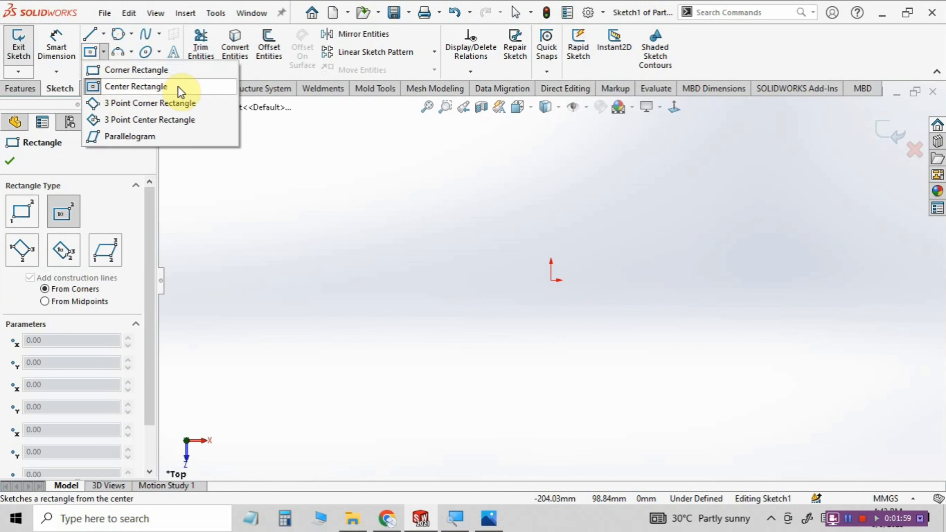
pyautogui.click(551, 281)
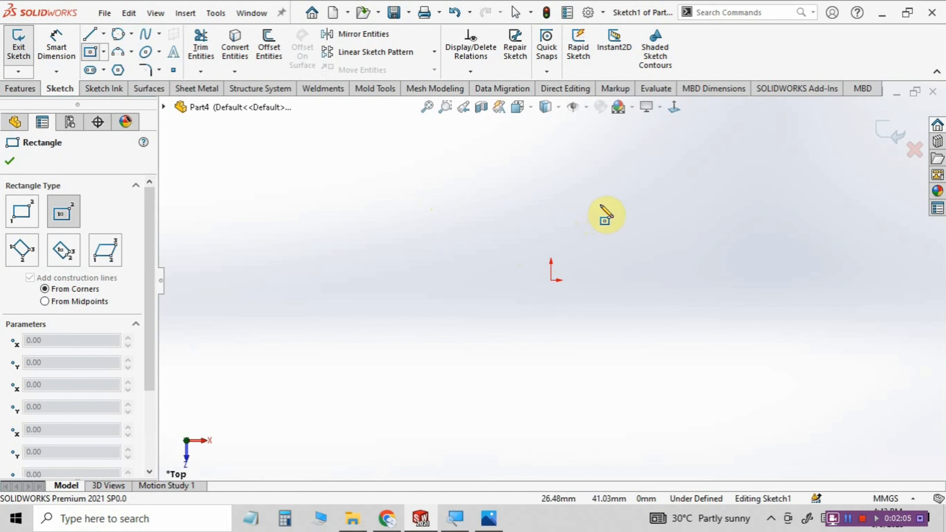
pyautogui.click(552, 280)
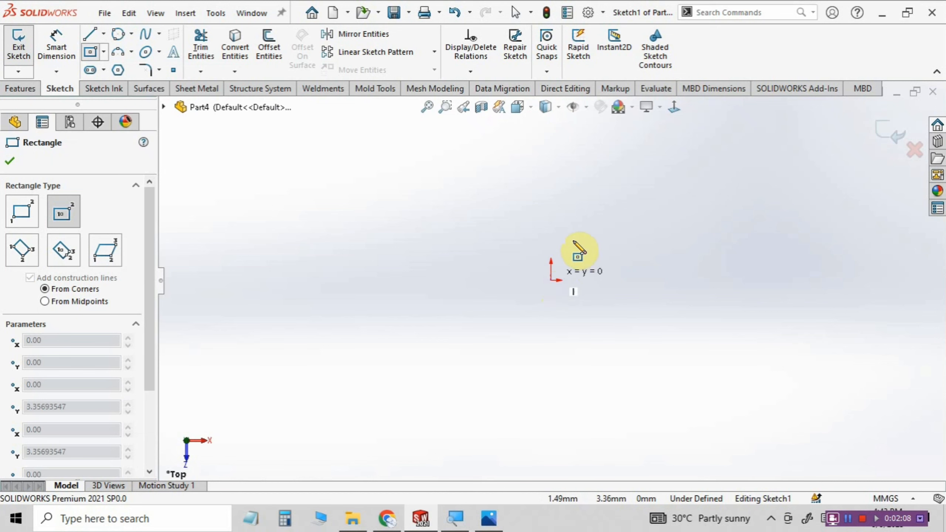
pyautogui.click(671, 187)
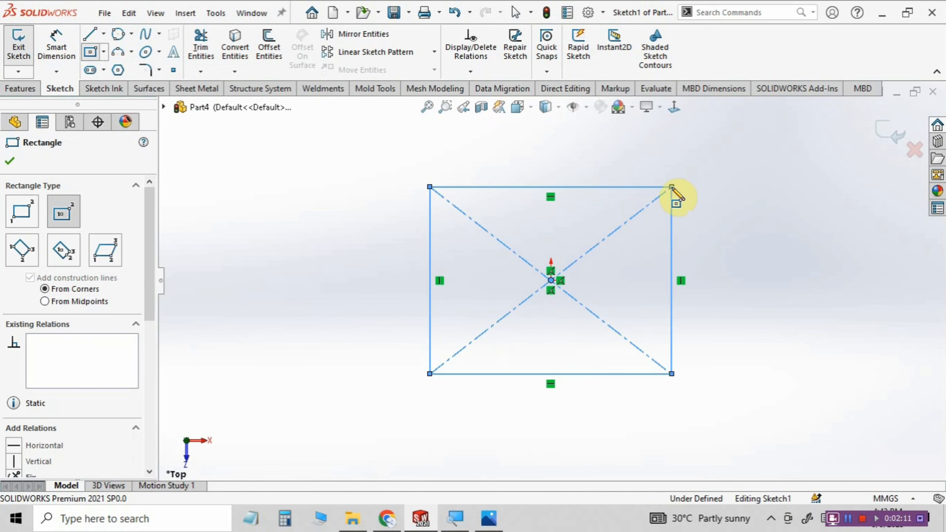
pyautogui.click(10, 163)
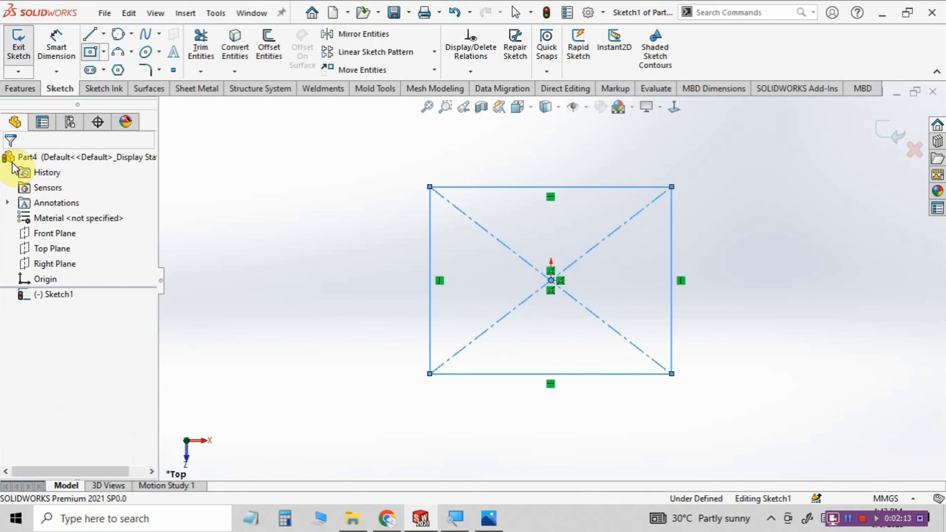
# Step: Dimension the rectangle's lower horizontal edge and set its length to 56 mm
pyautogui.click(57, 46)
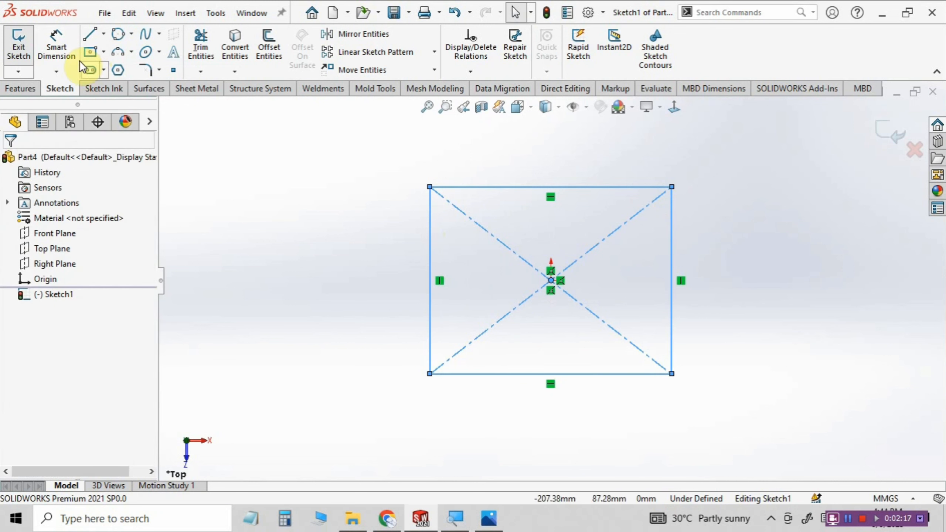
pyautogui.click(62, 46)
pyautogui.click(61, 45)
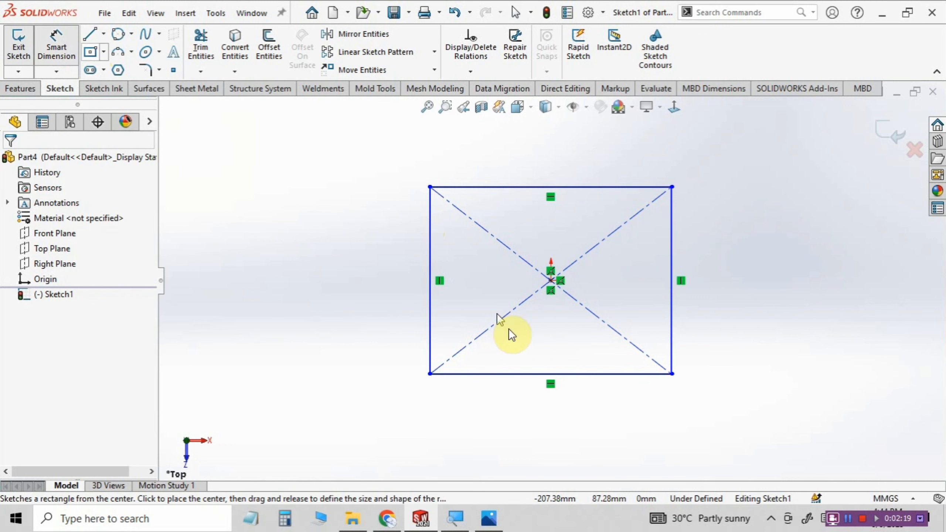
pyautogui.click(595, 383)
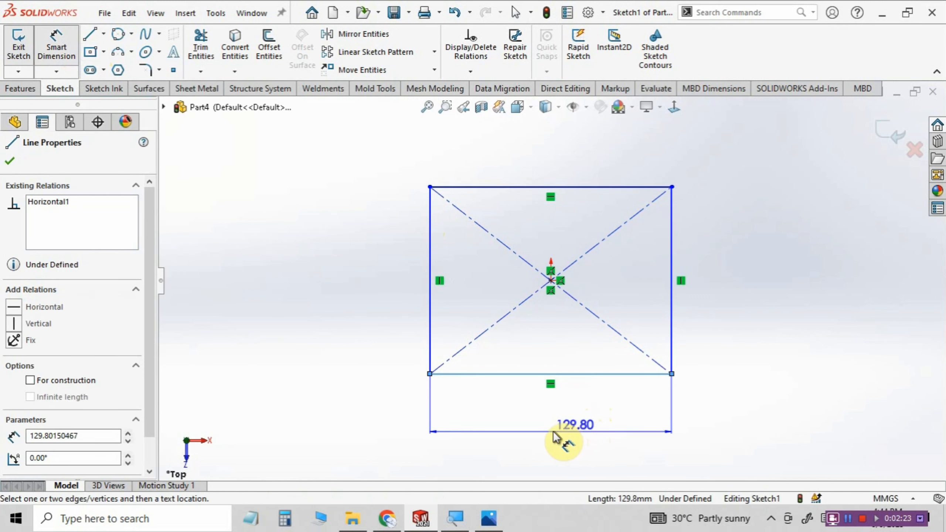
pyautogui.click(546, 434)
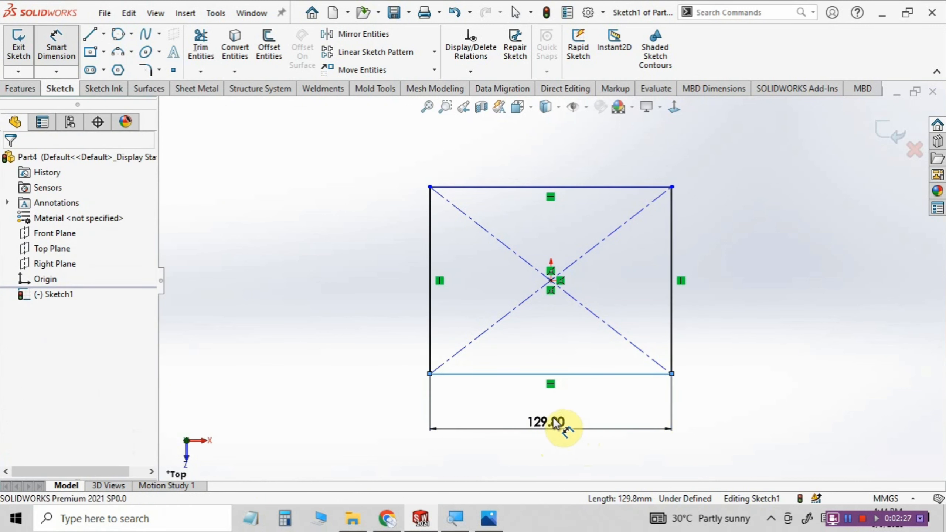
pyautogui.click(559, 422)
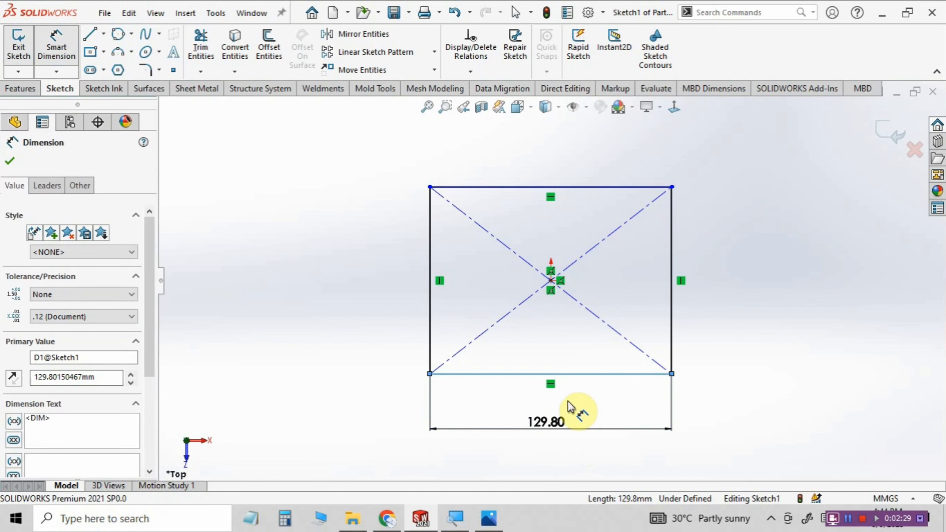
pyautogui.doubleClick(557, 430)
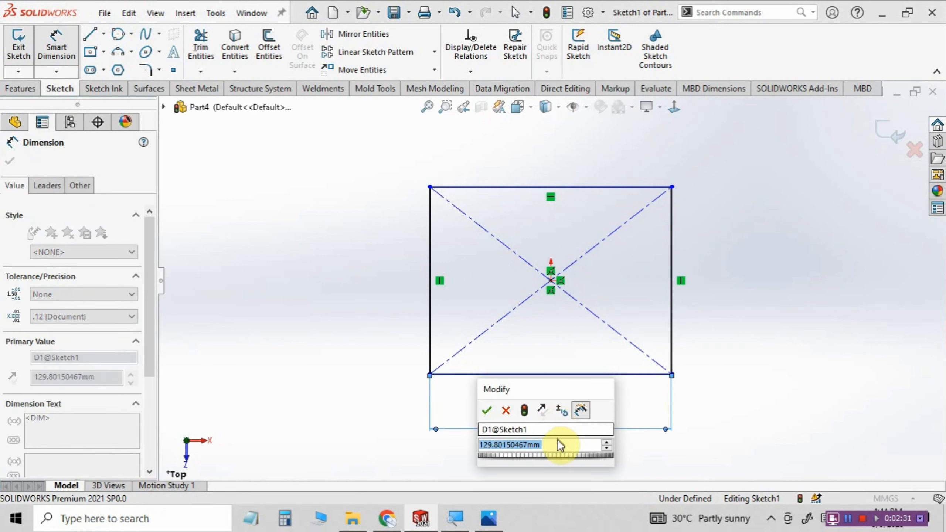
pyautogui.moveTo(542, 389); pyautogui.dragTo(306, 157)
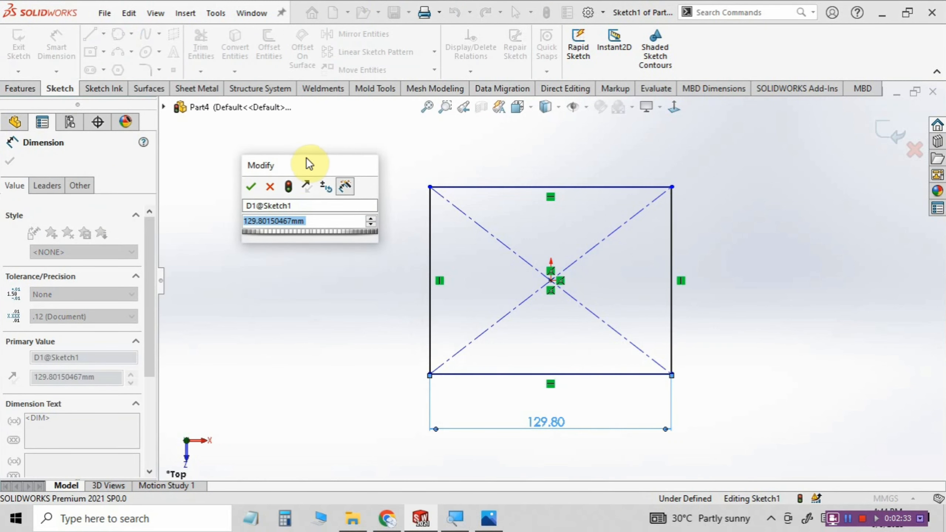
pyautogui.write('56')
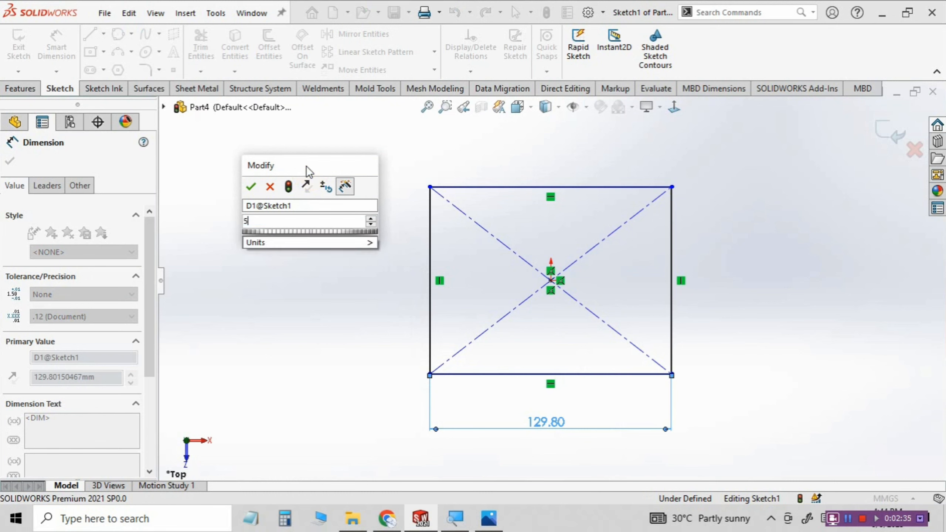
pyautogui.click(250, 185)
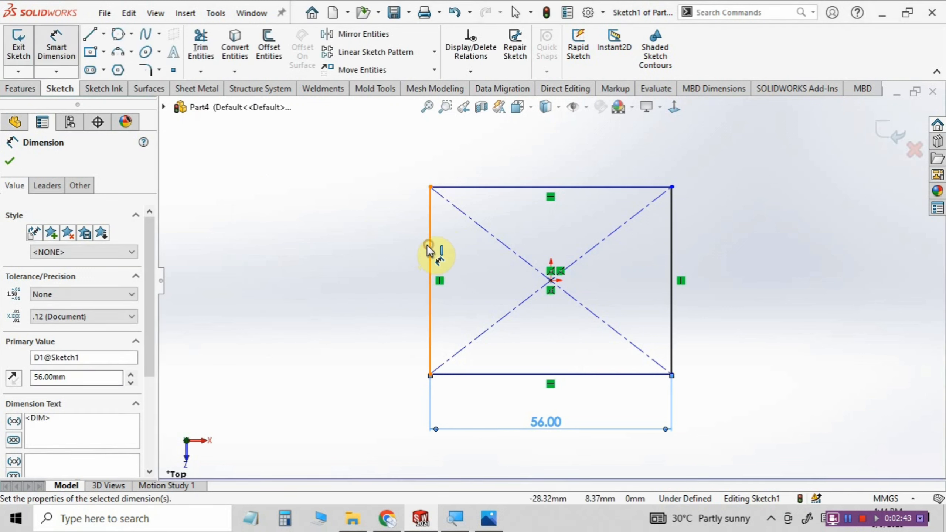
# Step: Dimension the rectangle's left vertical edge, set its length to 32 mm, and leave the Smart Dimension tool
pyautogui.click(356, 270)
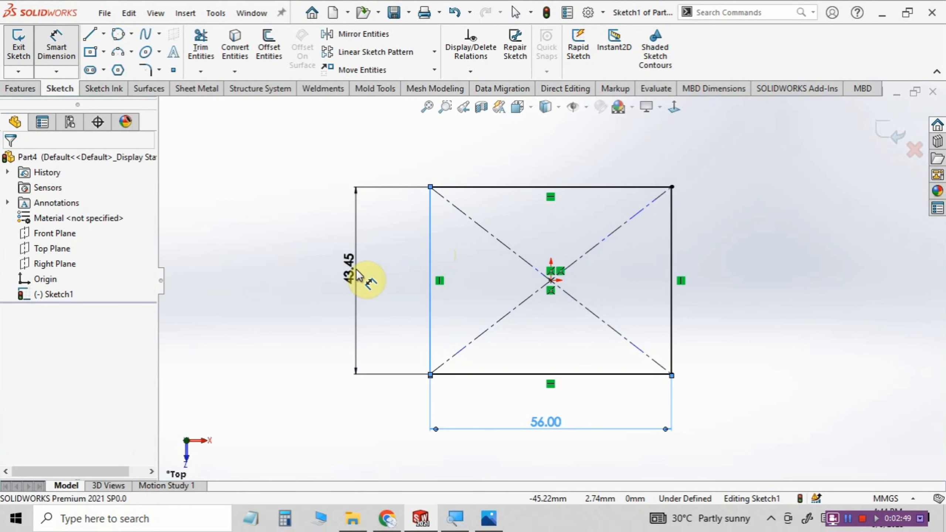
pyautogui.click(359, 274)
pyautogui.doubleClick(359, 274)
pyautogui.write('32')
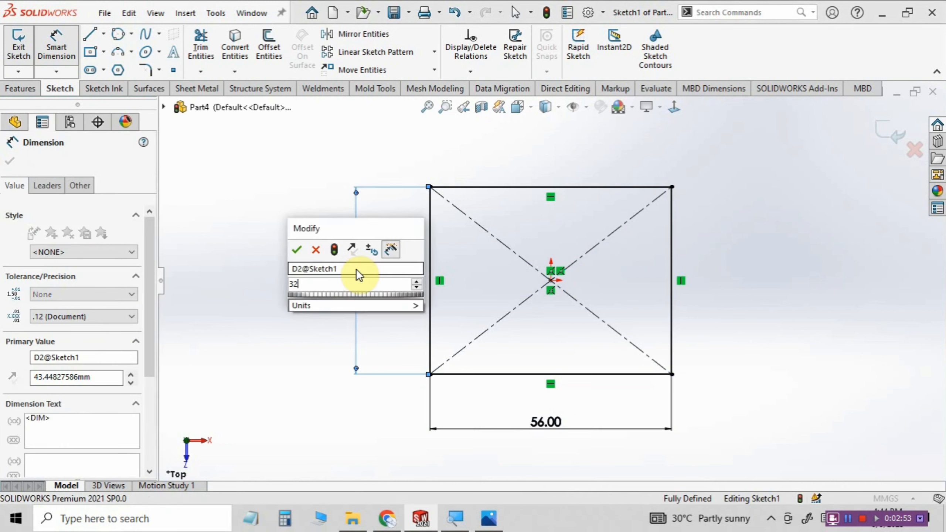
pyautogui.click(294, 253)
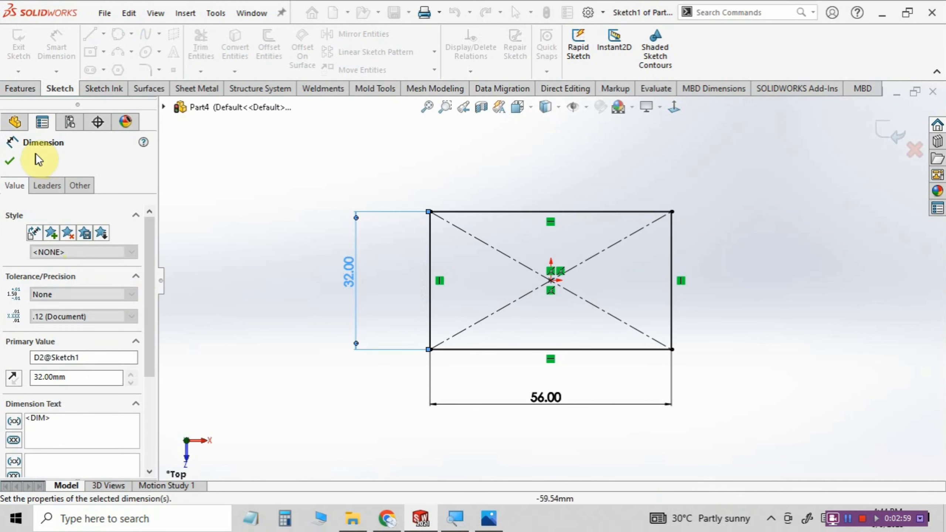
pyautogui.click(9, 163)
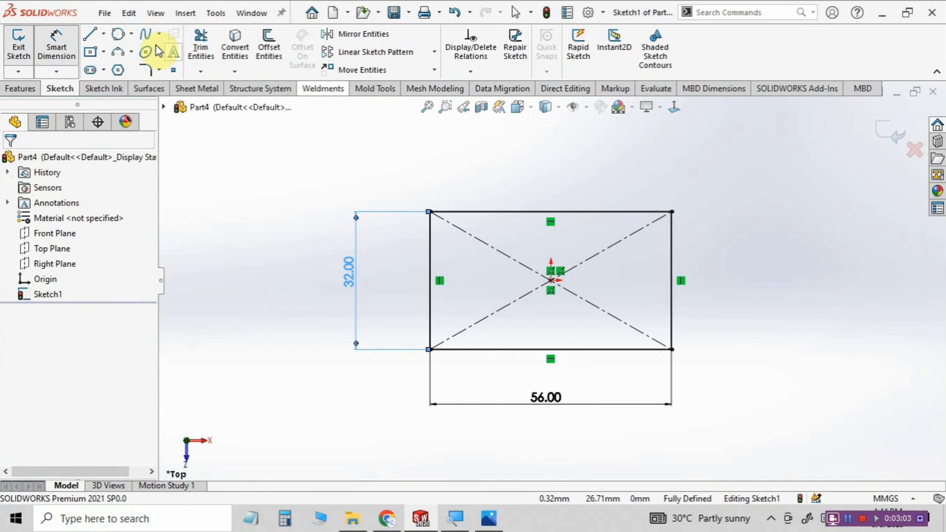
pyautogui.press('Escape')
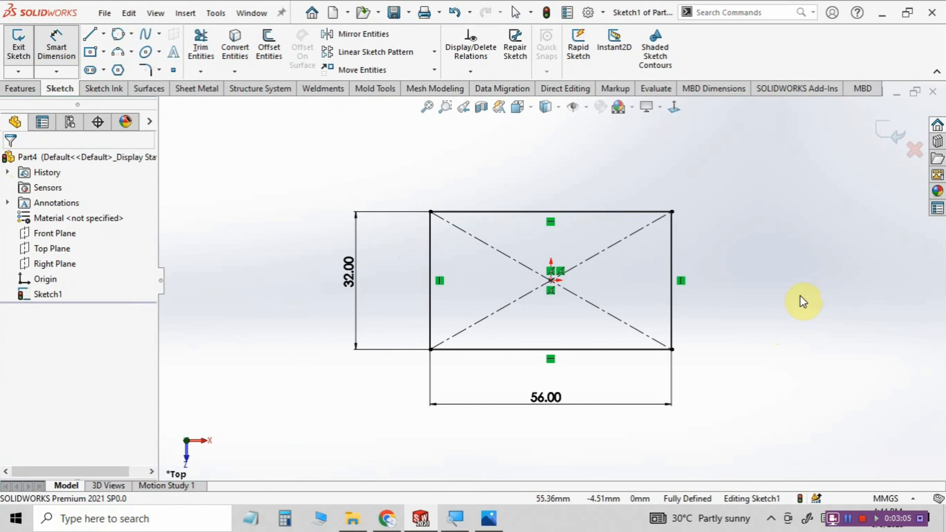
pyautogui.press('Escape')
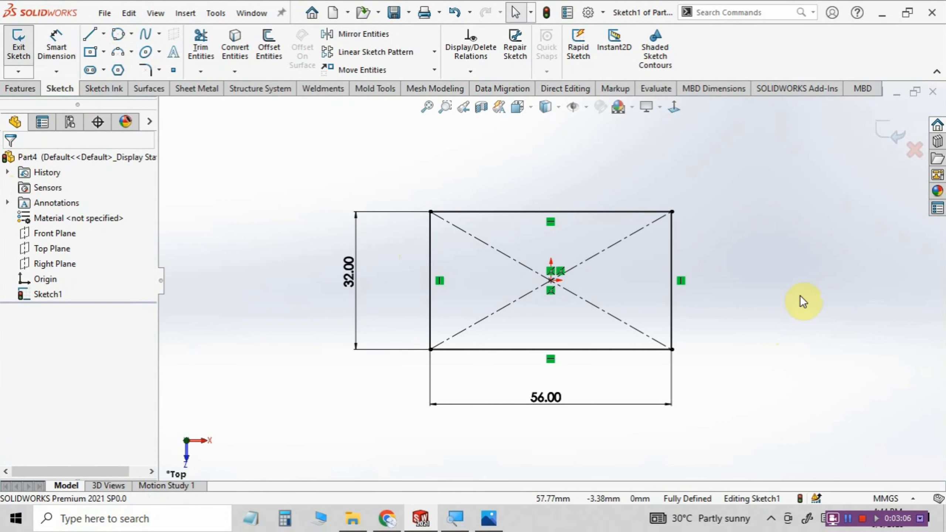
# Step: Set up an Extruded Boss/Base of the rectangle with a Blind end condition and a depth of 8 mm
pyautogui.click(20, 90)
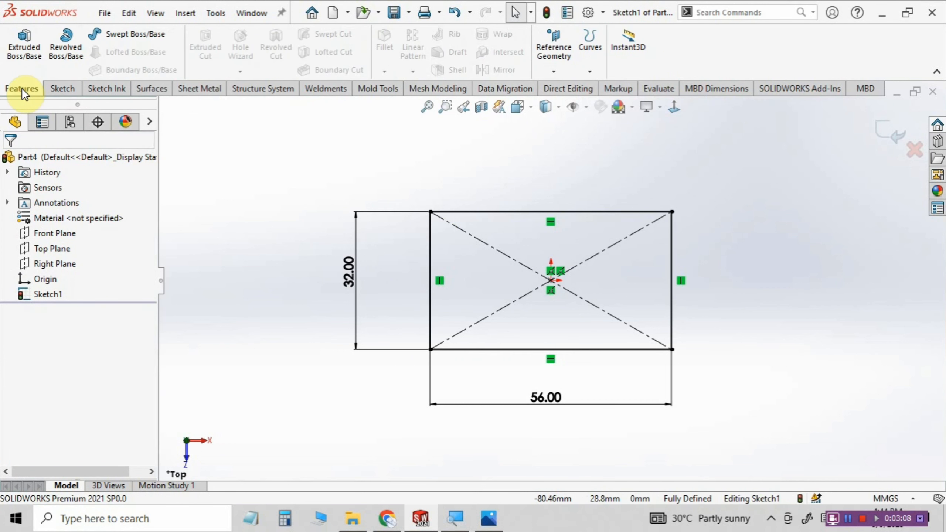
pyautogui.click(25, 49)
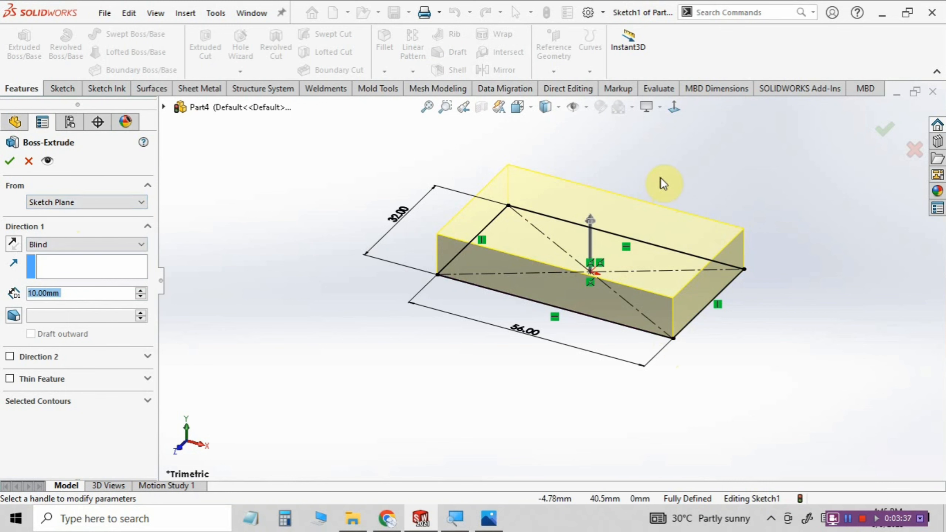
pyautogui.click(70, 243)
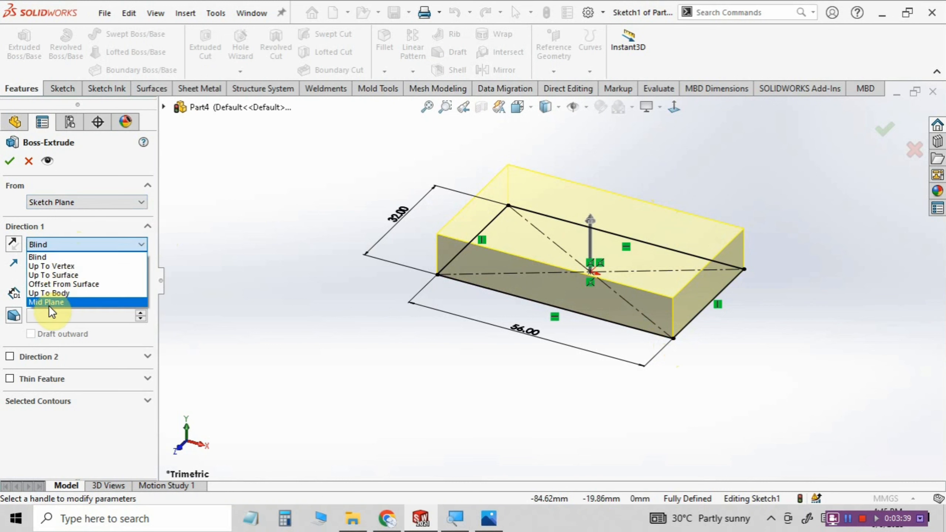
pyautogui.click(233, 278)
pyautogui.click(76, 244)
pyautogui.click(59, 257)
pyautogui.doubleClick(68, 296)
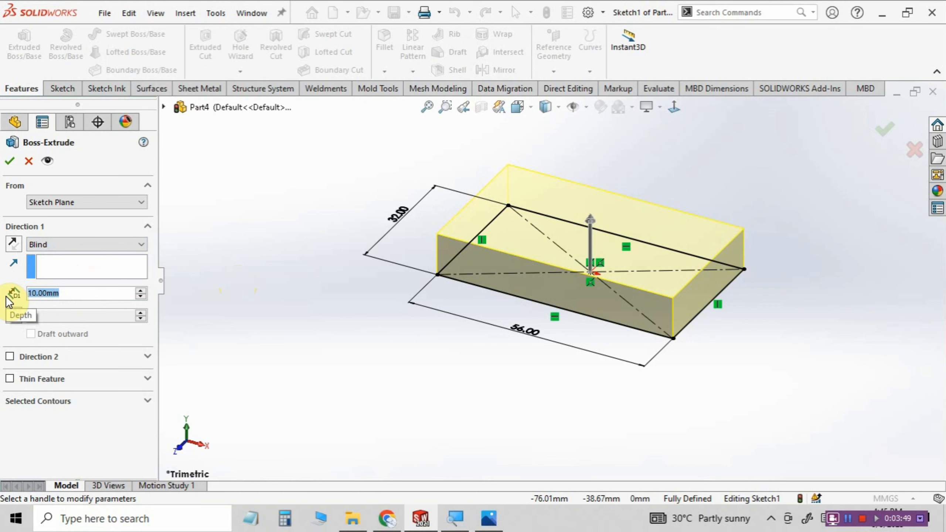
pyautogui.write('8')
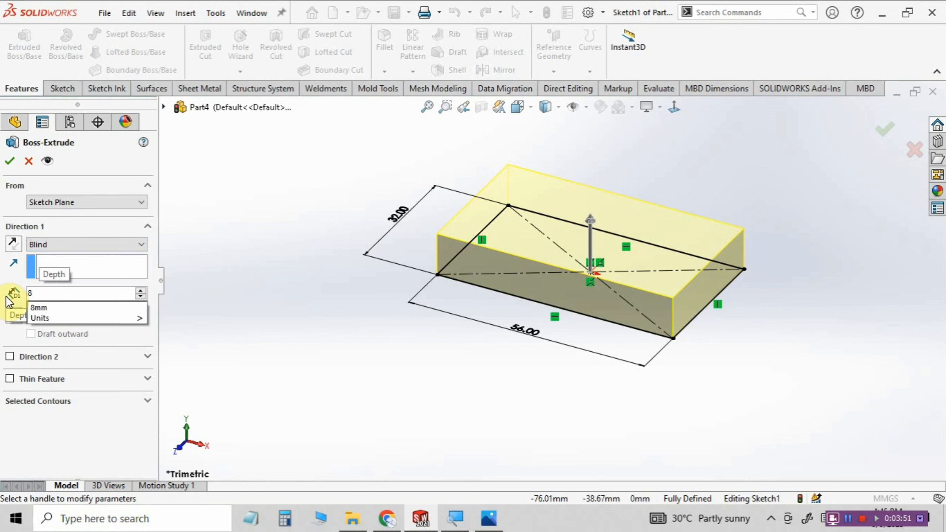
pyautogui.click(39, 308)
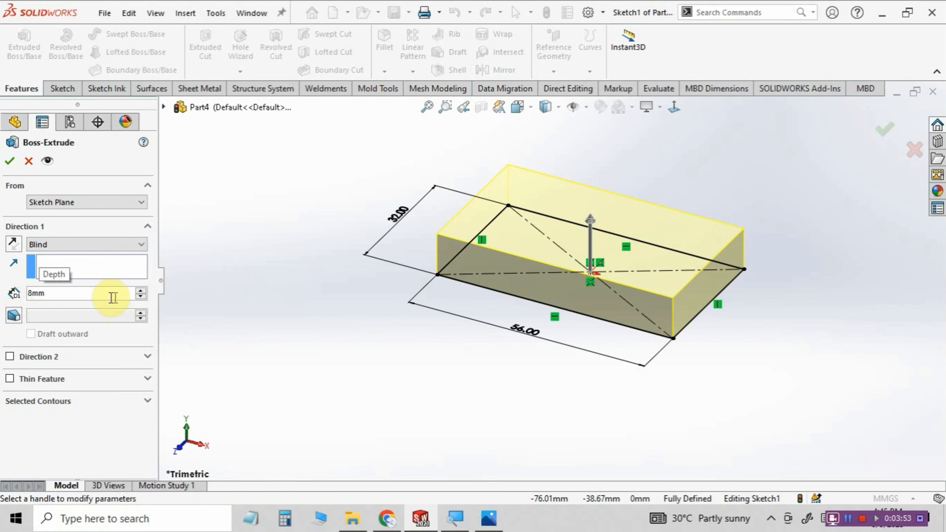
pyautogui.click(140, 291)
pyautogui.click(140, 290)
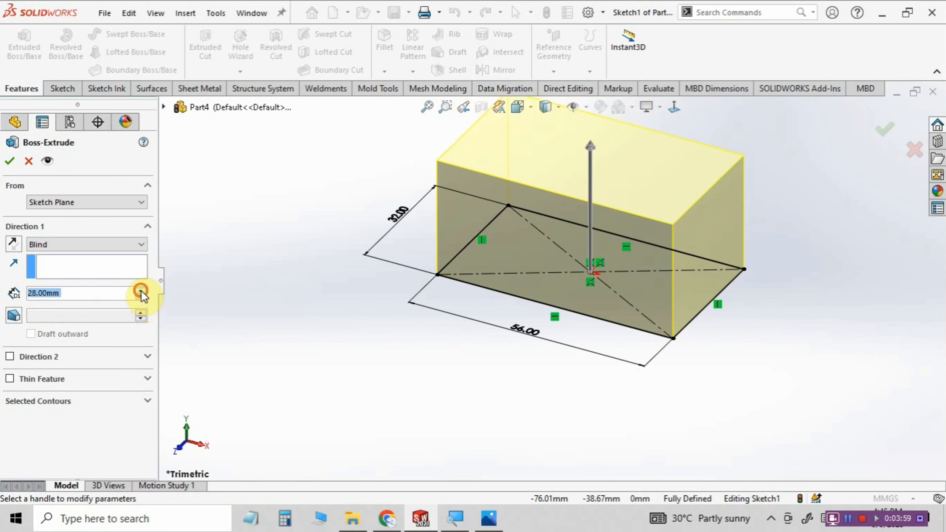
pyautogui.click(140, 291)
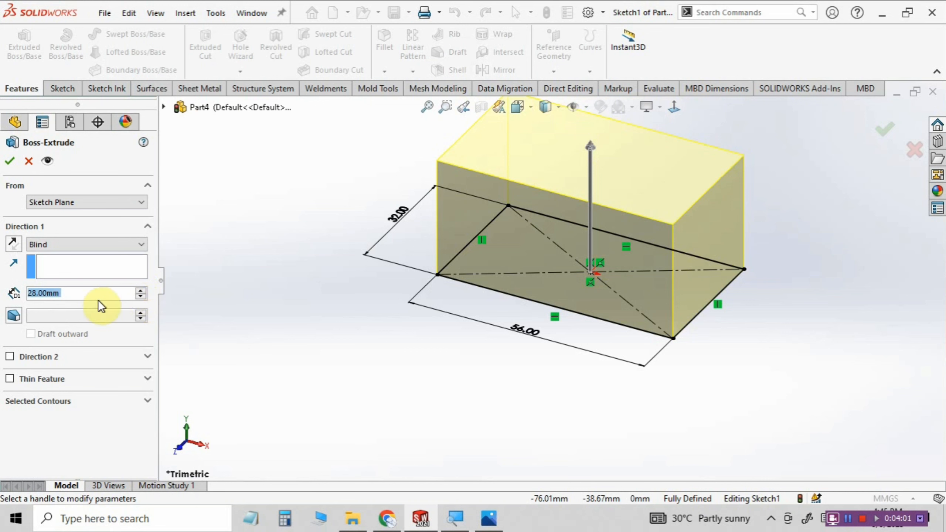
# Step: Set the base plate's extrusion depth to 8 mm and finish the extrusion
pyautogui.write('8')
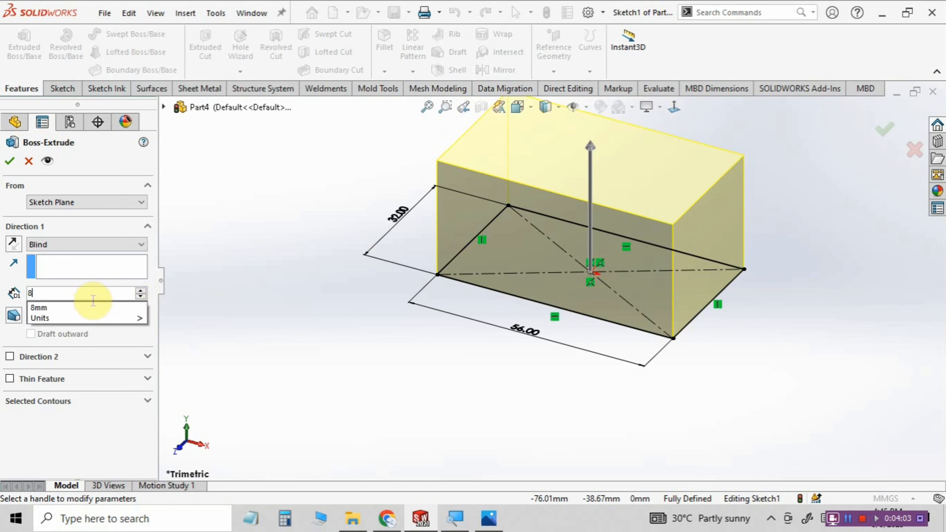
pyautogui.moveTo(66, 320)
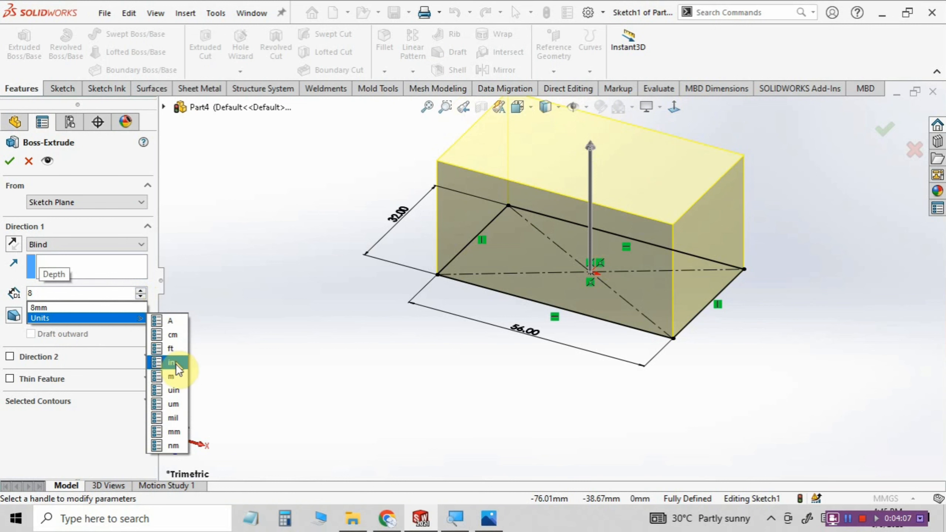
pyautogui.click(176, 431)
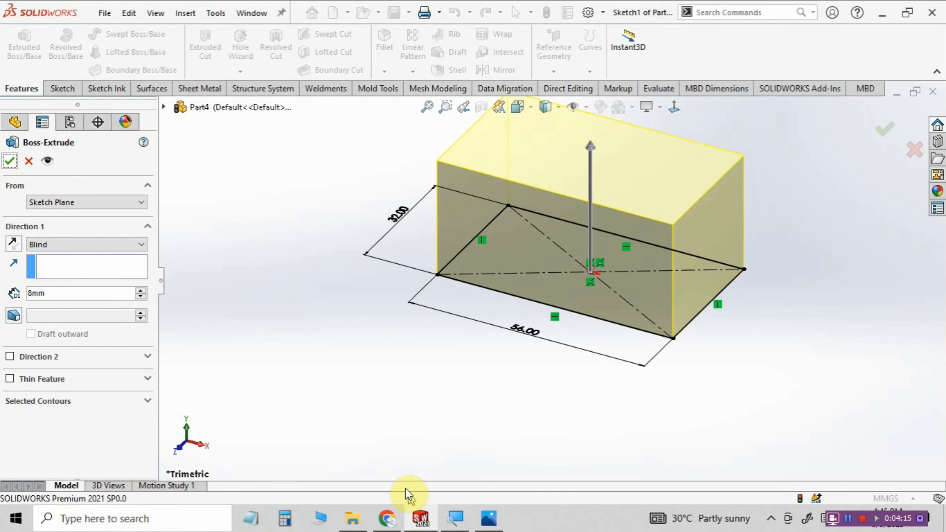
# Step: Check the upright block's dimensions in the reference drawing image and open a sketch on the base plate's upper face
pyautogui.click(489, 518)
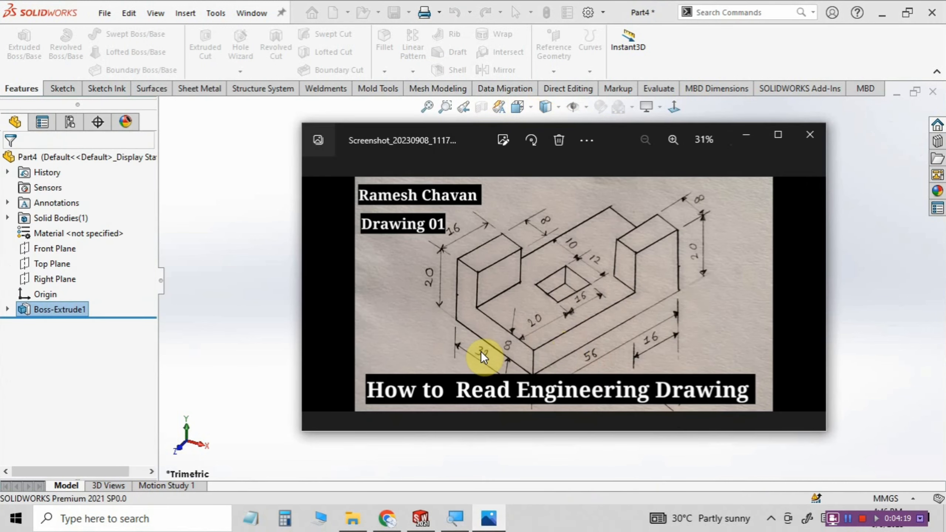
pyautogui.click(743, 135)
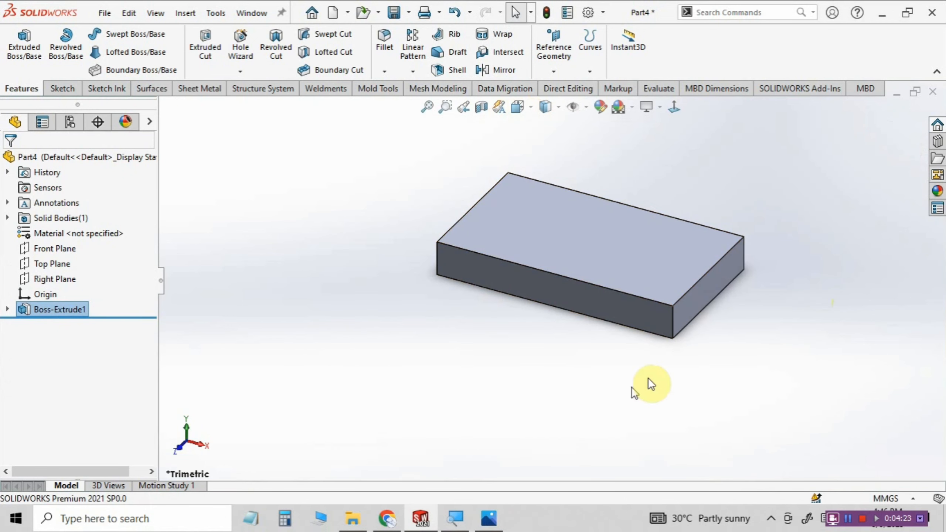
pyautogui.click(486, 520)
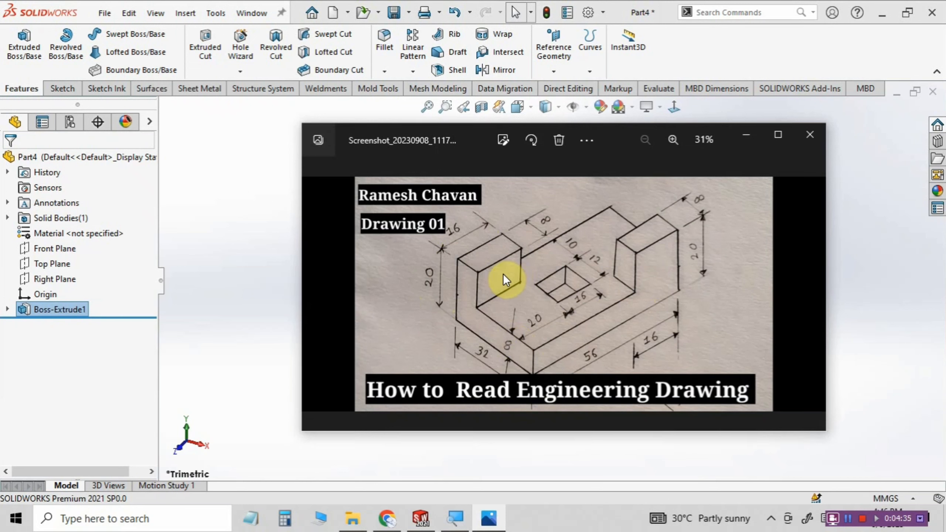
pyautogui.click(740, 139)
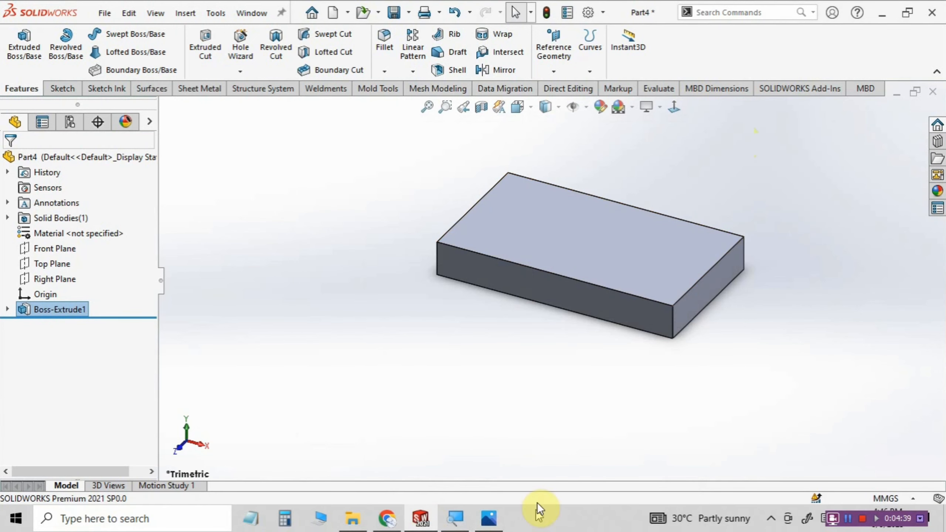
pyautogui.click(584, 231)
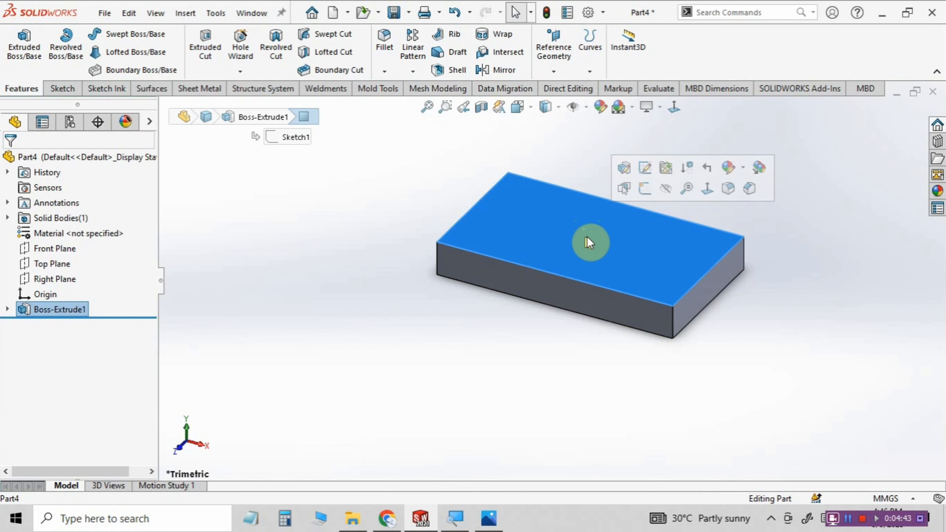
pyautogui.click(642, 189)
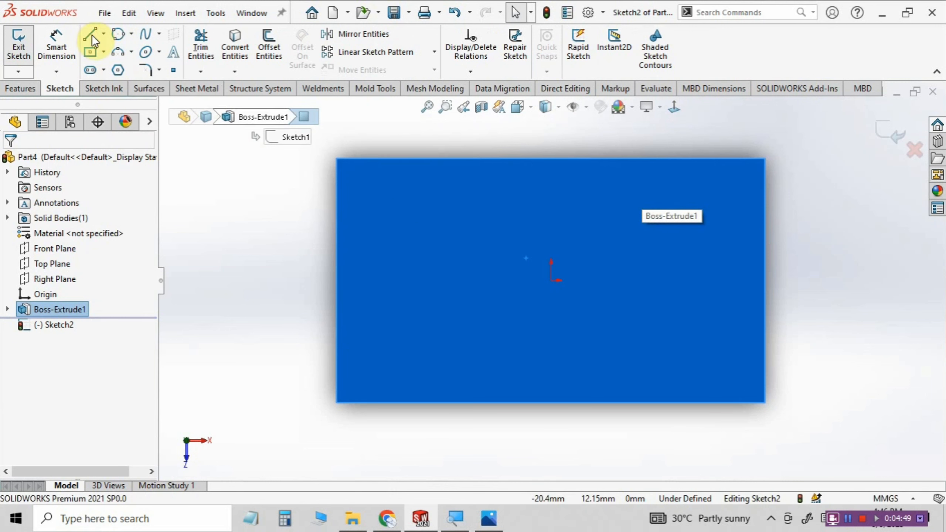
# Step: Sketch a corner rectangle about 11 x 5 mm starting at the plate's rear left corner, and leave the rectangle tool
pyautogui.click(103, 52)
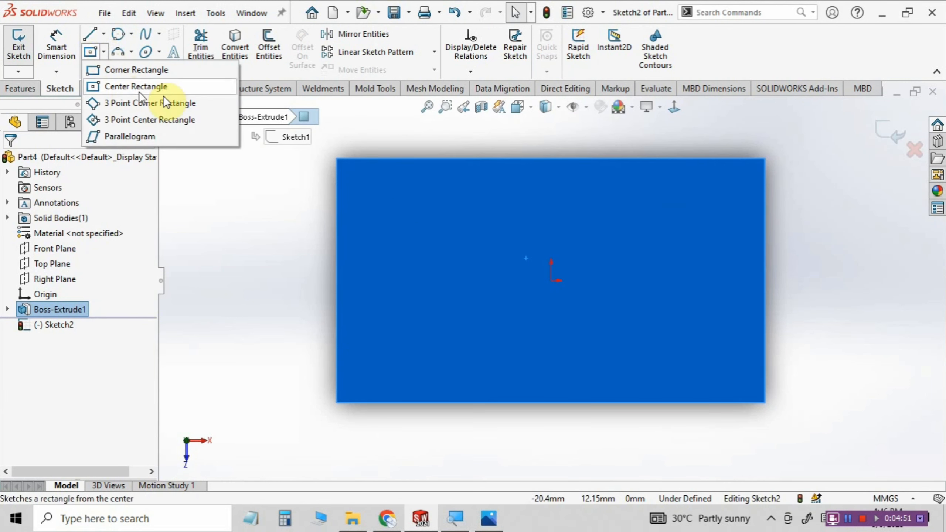
pyautogui.click(149, 71)
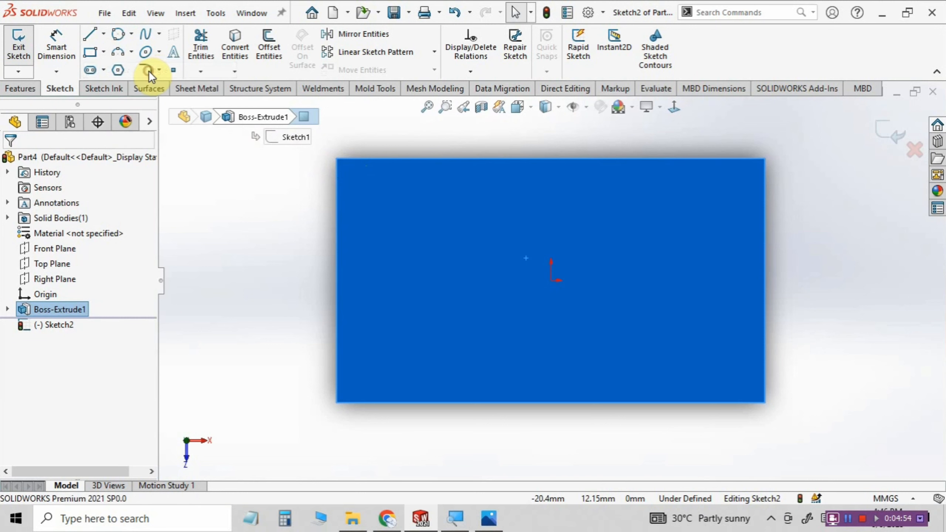
pyautogui.click(338, 159)
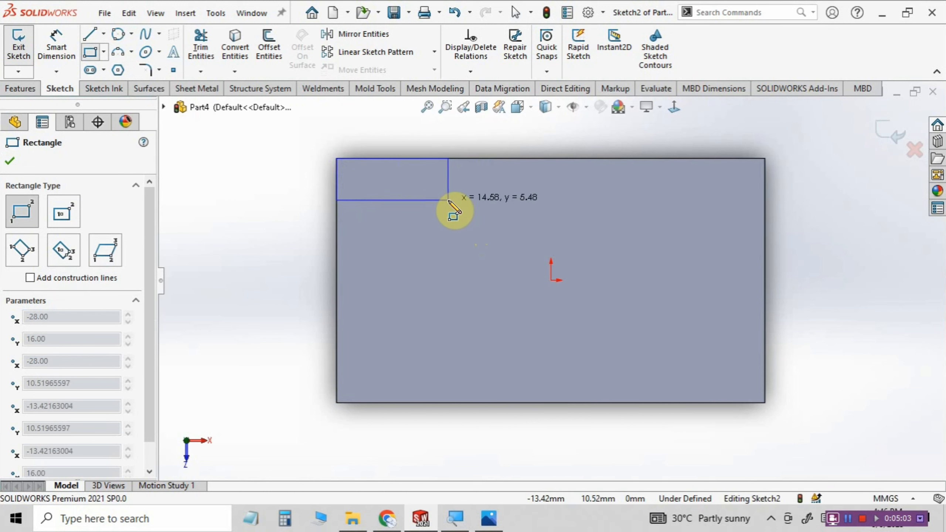
pyautogui.click(423, 196)
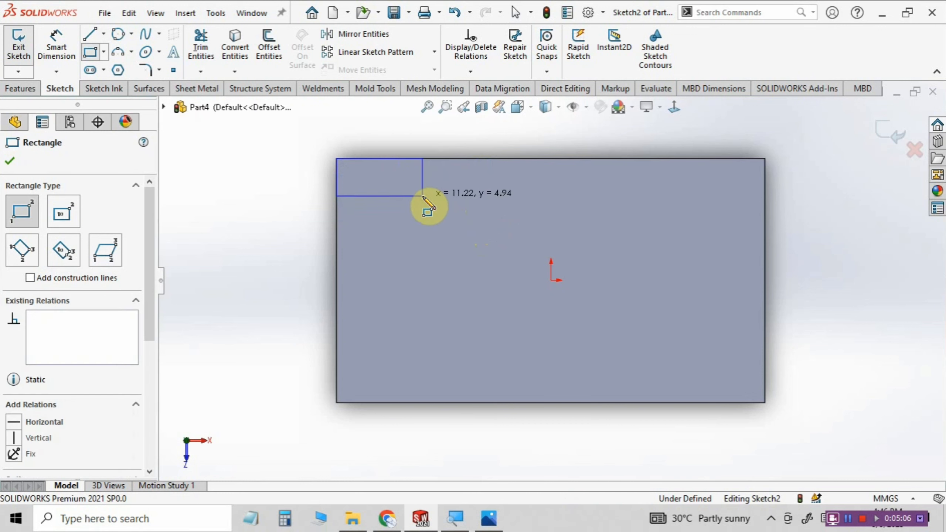
pyautogui.click(7, 164)
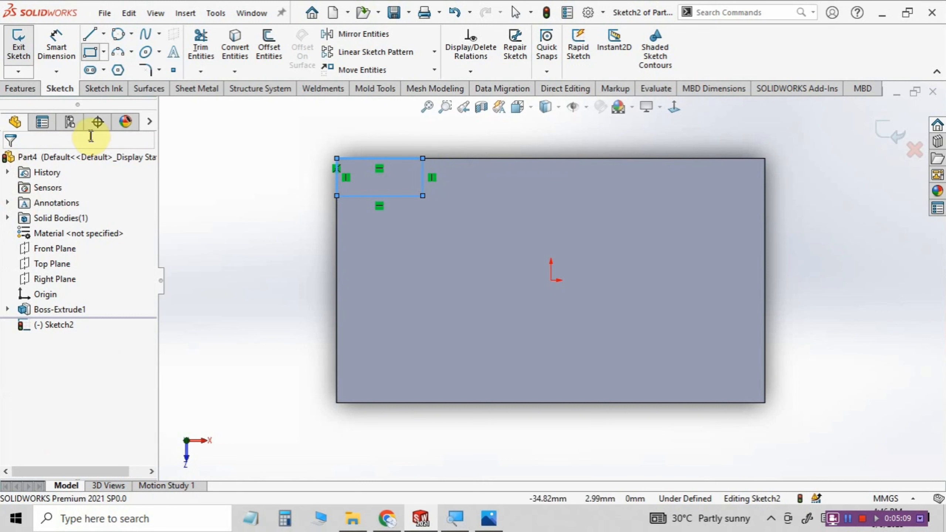
# Step: Dimension the small rectangle's lower horizontal edge and set its length to 16 mm
pyautogui.click(56, 46)
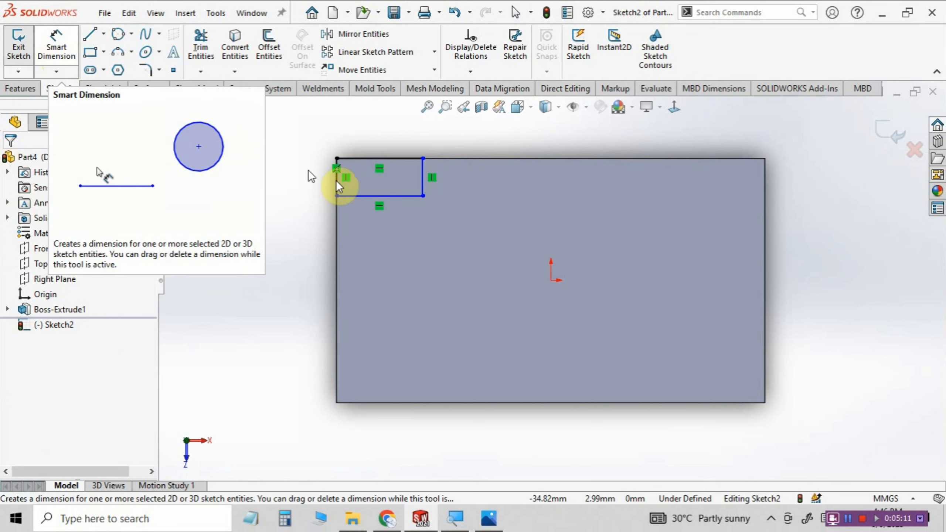
pyautogui.click(405, 198)
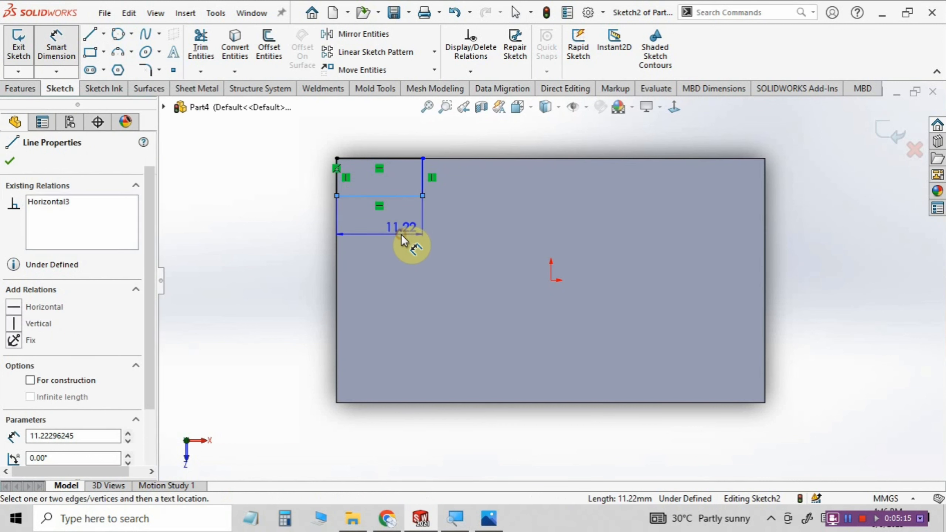
pyautogui.click(401, 236)
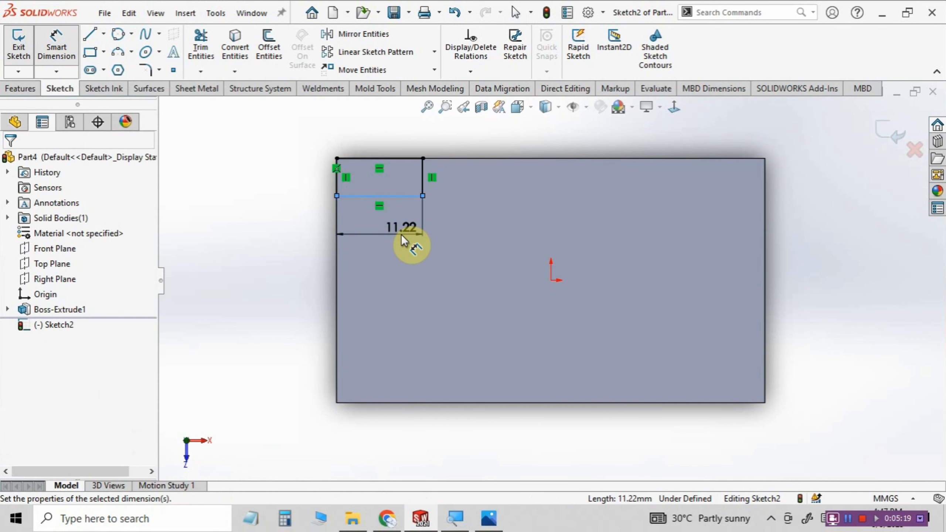
pyautogui.doubleClick(400, 234)
pyautogui.write('16')
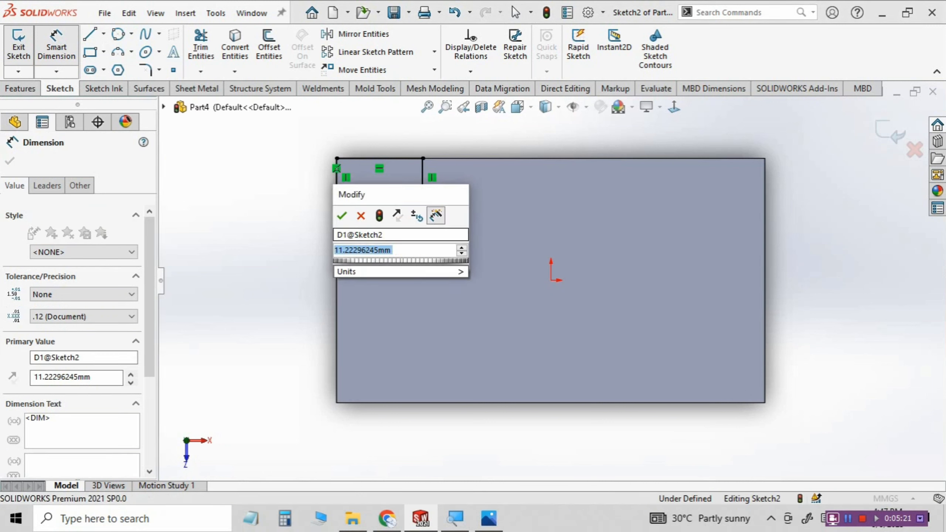
pyautogui.click(343, 217)
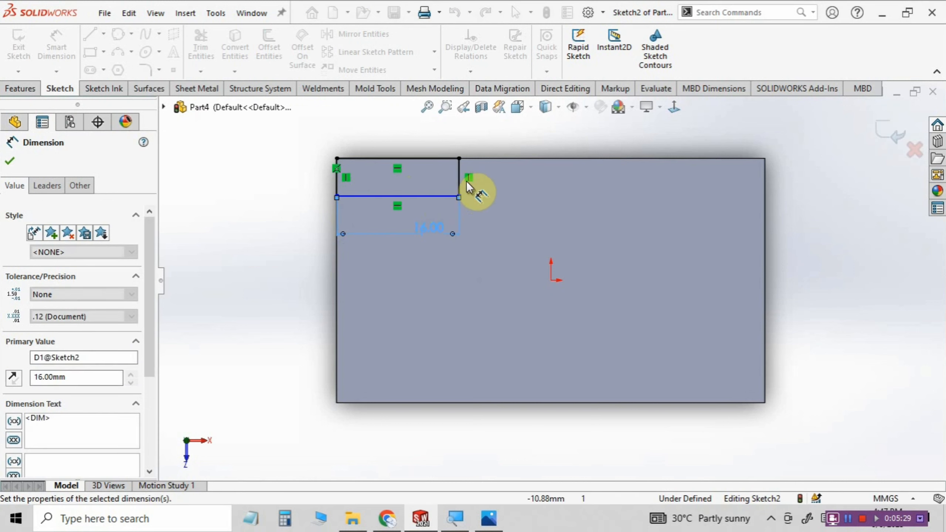
# Step: Dimension the small rectangle's right vertical edge, set its length to 8 mm, and leave the Smart Dimension tool
pyautogui.click(506, 177)
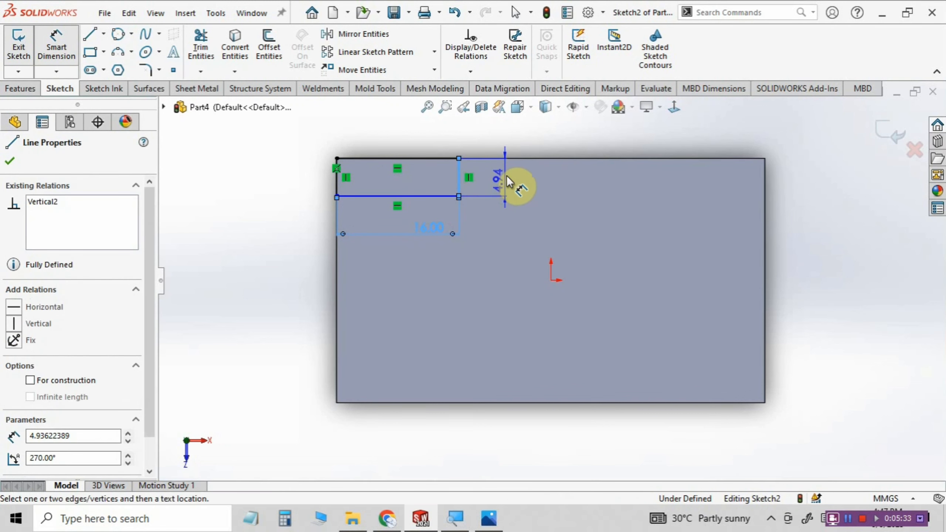
pyautogui.click(506, 176)
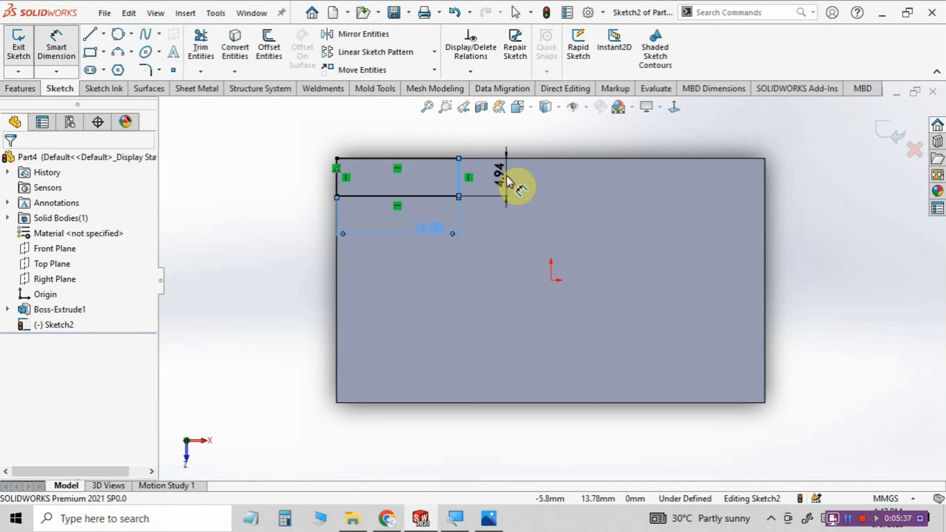
pyautogui.click(506, 175)
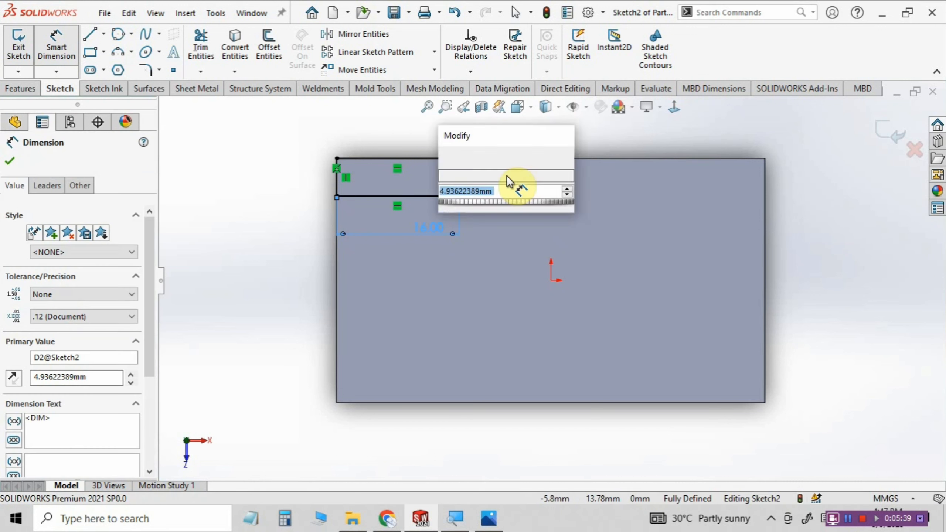
pyautogui.write('8')
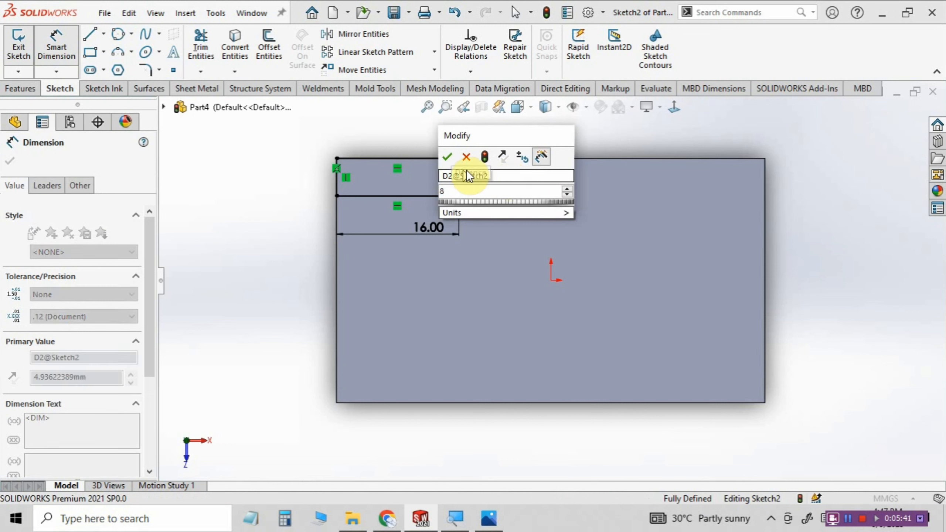
pyautogui.click(447, 157)
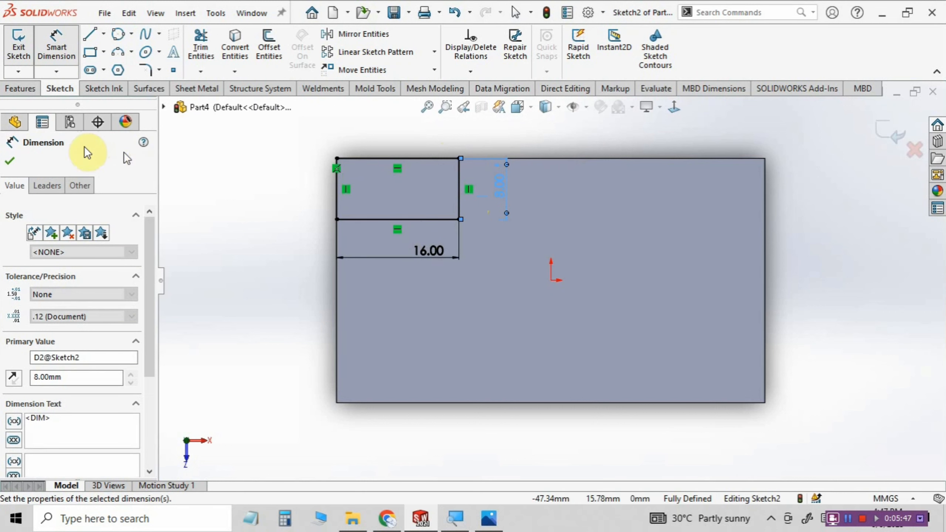
pyautogui.click(9, 167)
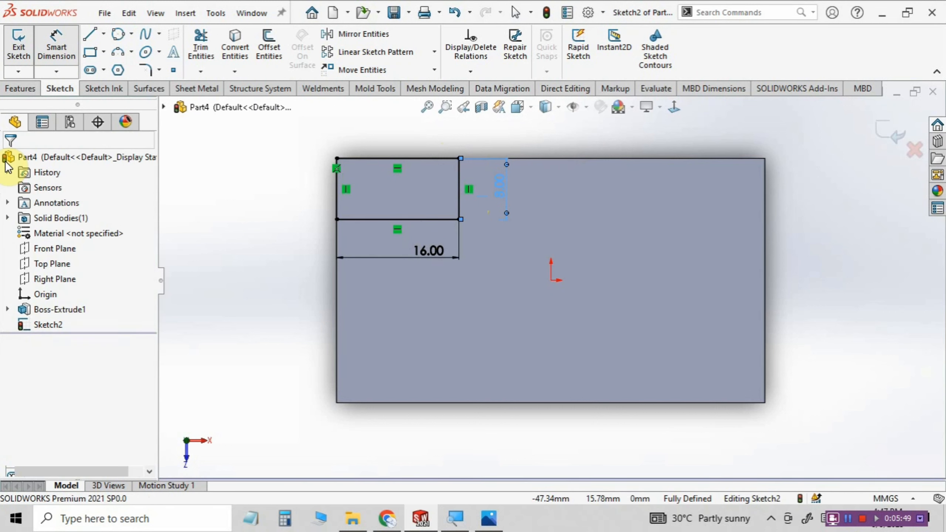
# Step: Extrude the small corner rectangle upward as a Blind boss with a depth of 12 mm
pyautogui.click(25, 88)
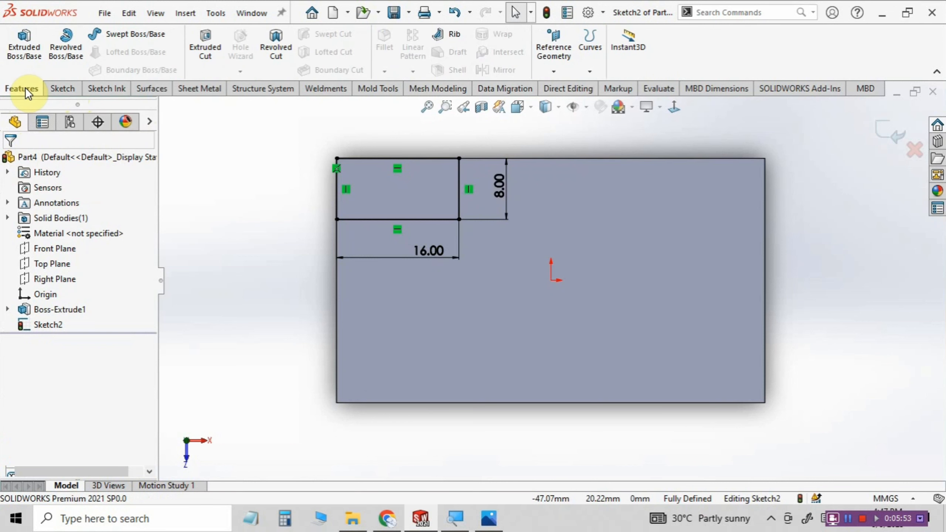
pyautogui.click(28, 37)
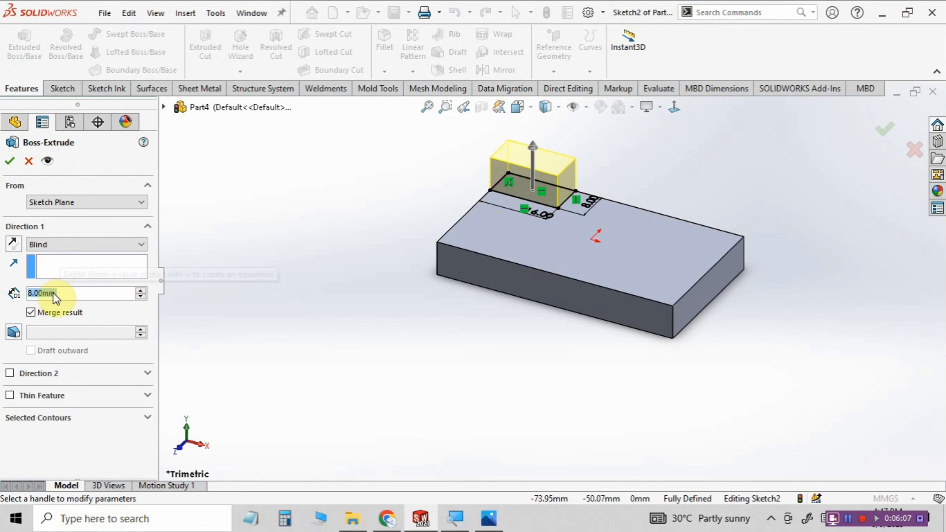
pyautogui.write('1')
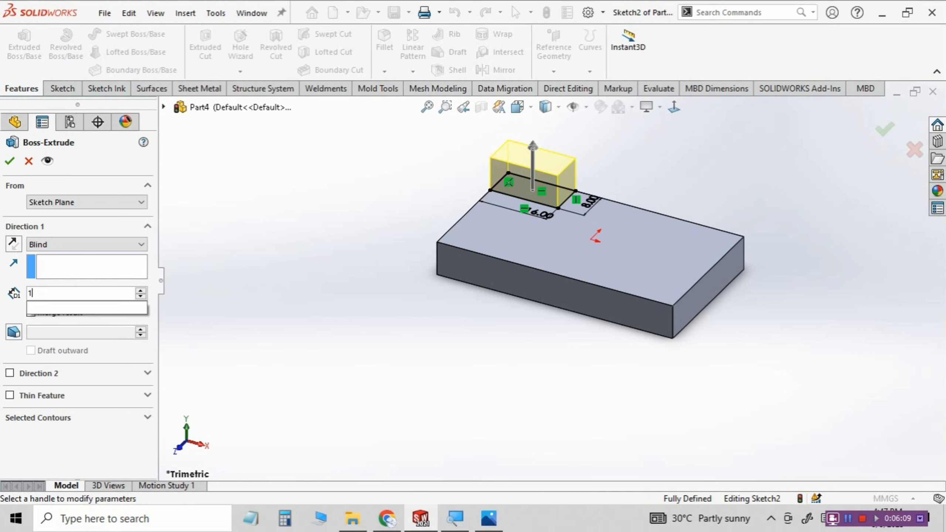
pyautogui.write('2')
pyautogui.moveTo(134, 307)
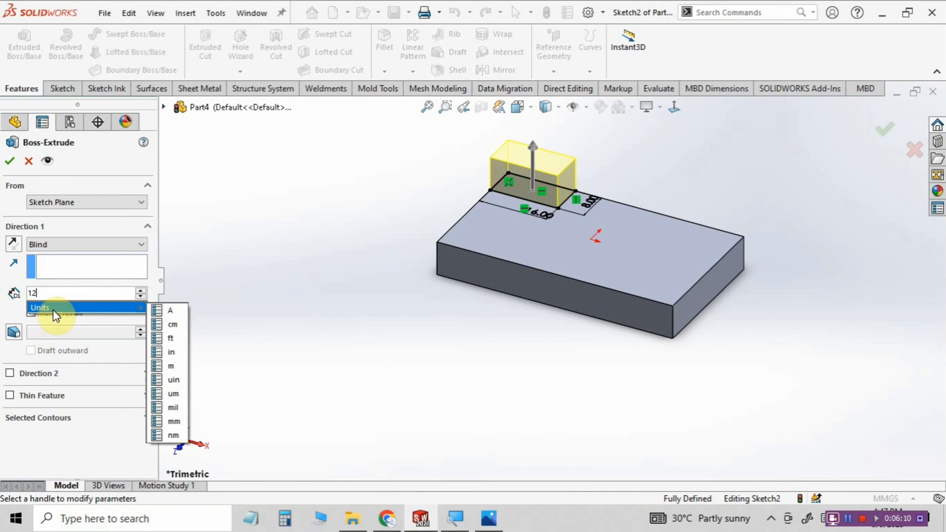
pyautogui.click(174, 420)
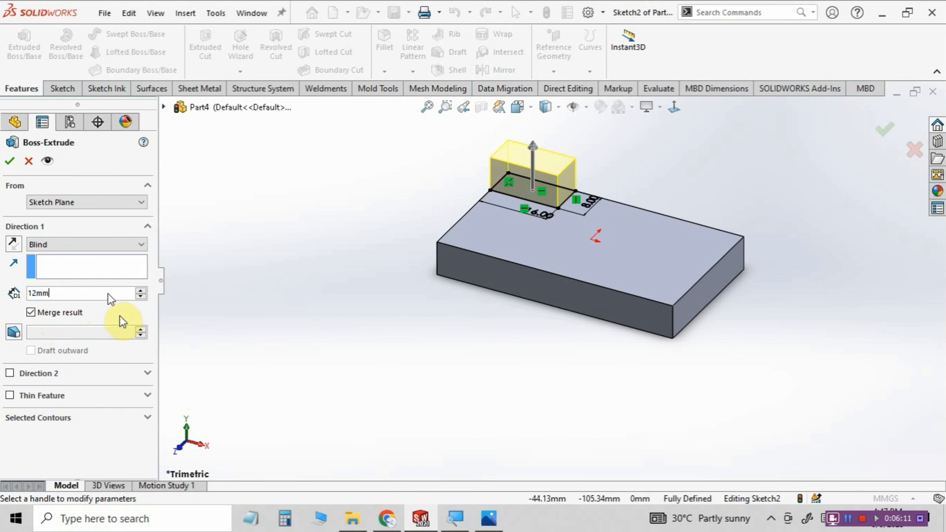
pyautogui.click(10, 161)
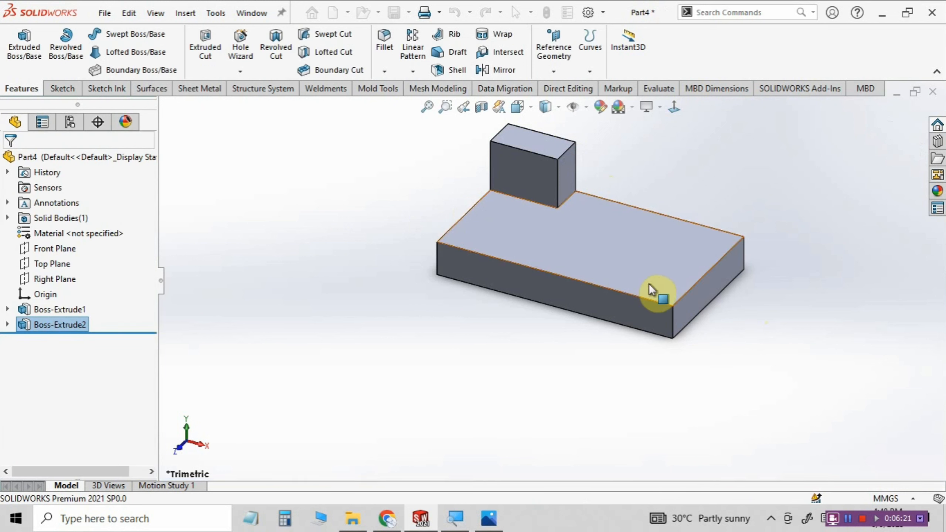
# Step: Start a sketch on the plate's top face, draw a corner rectangle about 20 x 10 mm from the front right corner, and leave the rectangle tool
pyautogui.click(654, 275)
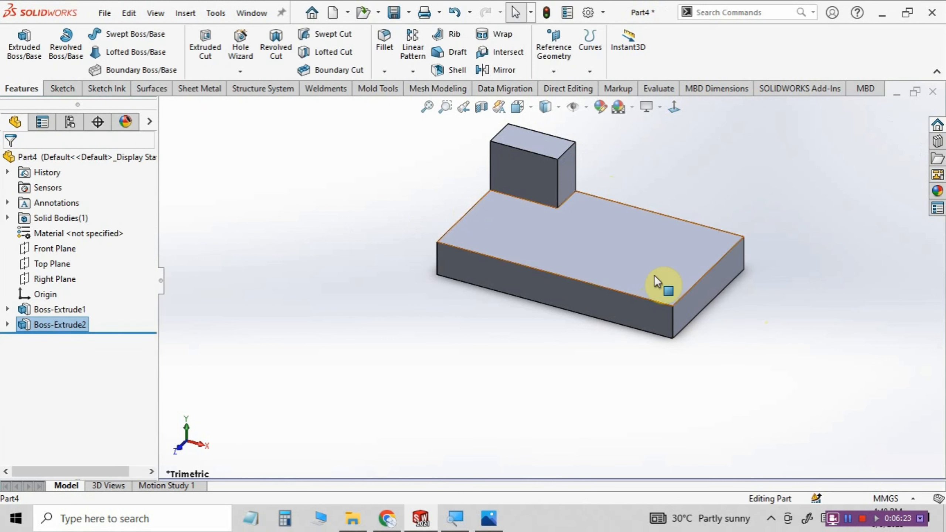
pyautogui.click(654, 275)
pyautogui.click(719, 231)
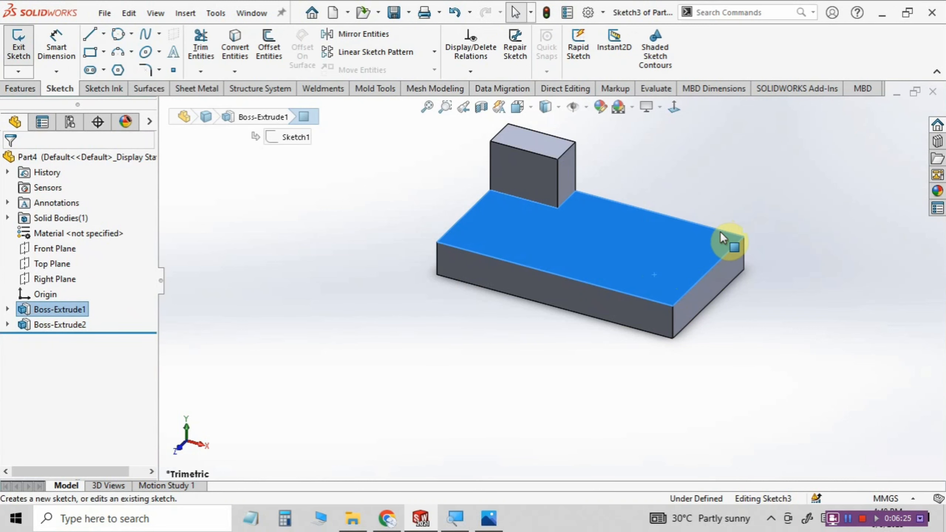
pyautogui.click(90, 56)
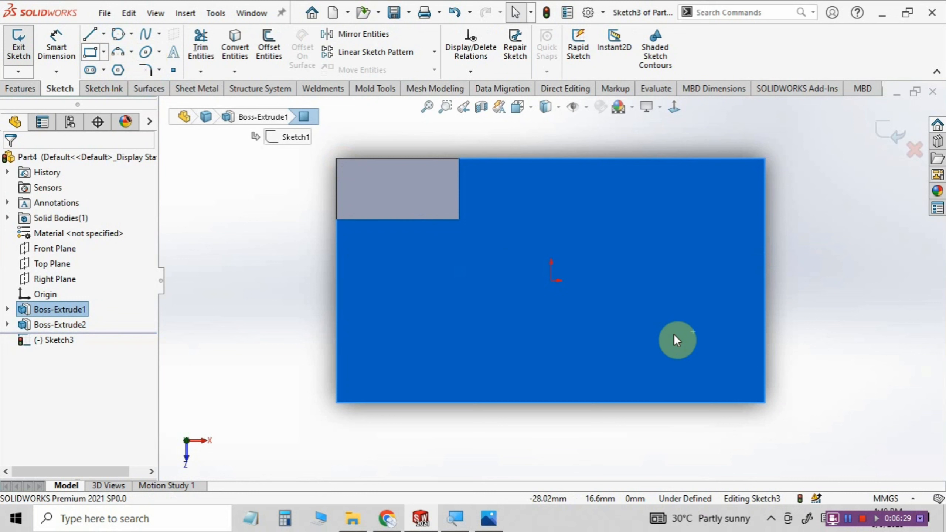
pyautogui.click(765, 403)
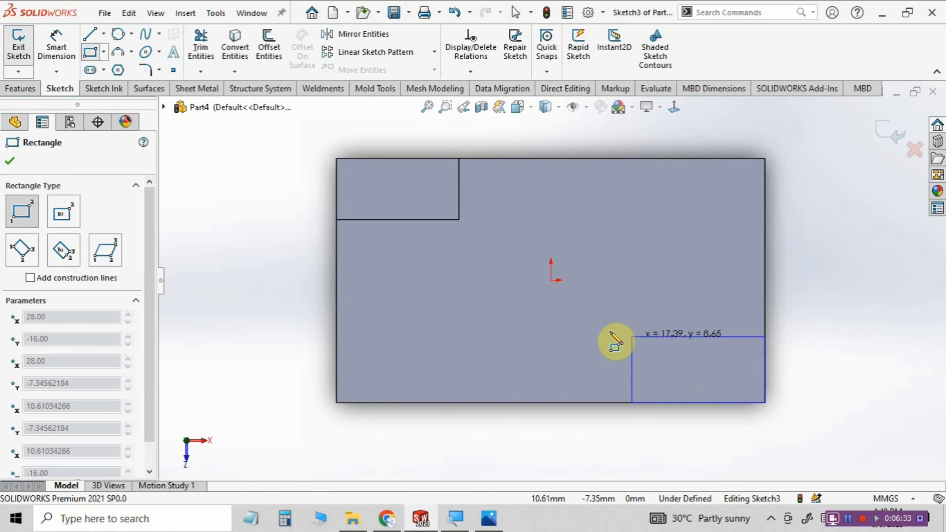
pyautogui.click(609, 330)
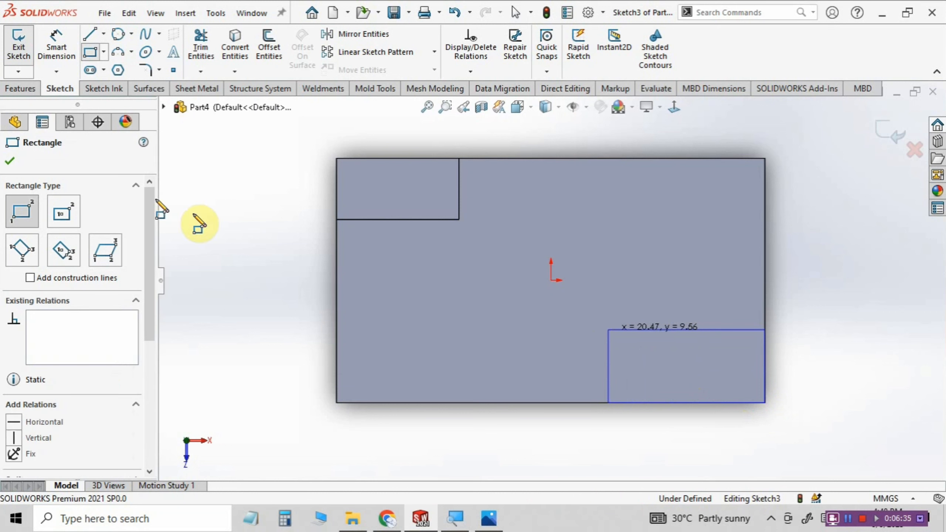
pyautogui.click(12, 162)
# Step: Dimension the front corner rectangle's upper horizontal edge and set its length to 16 mm
pyautogui.click(56, 42)
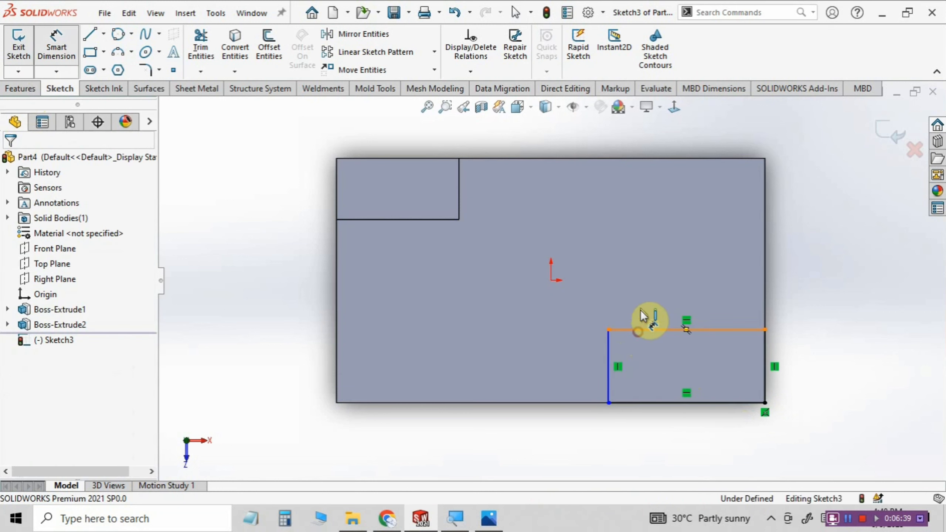
pyautogui.click(640, 296)
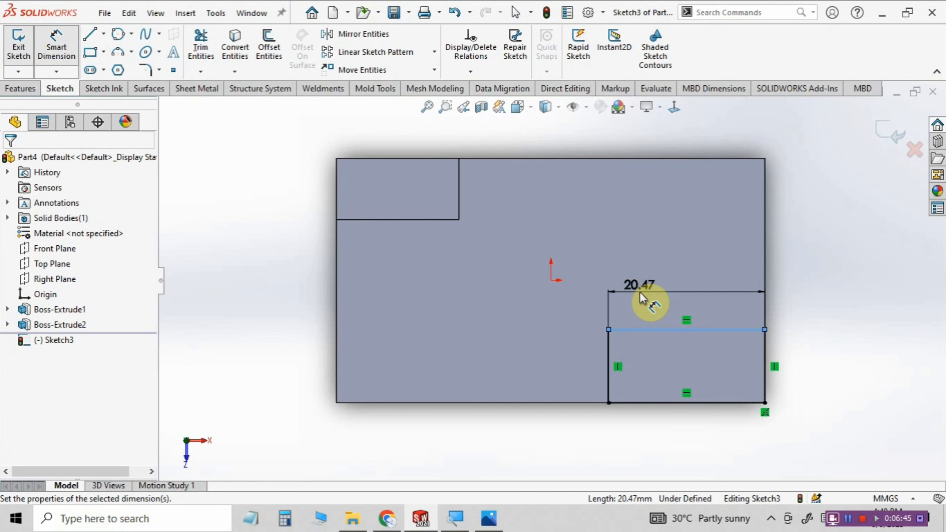
pyautogui.click(639, 293)
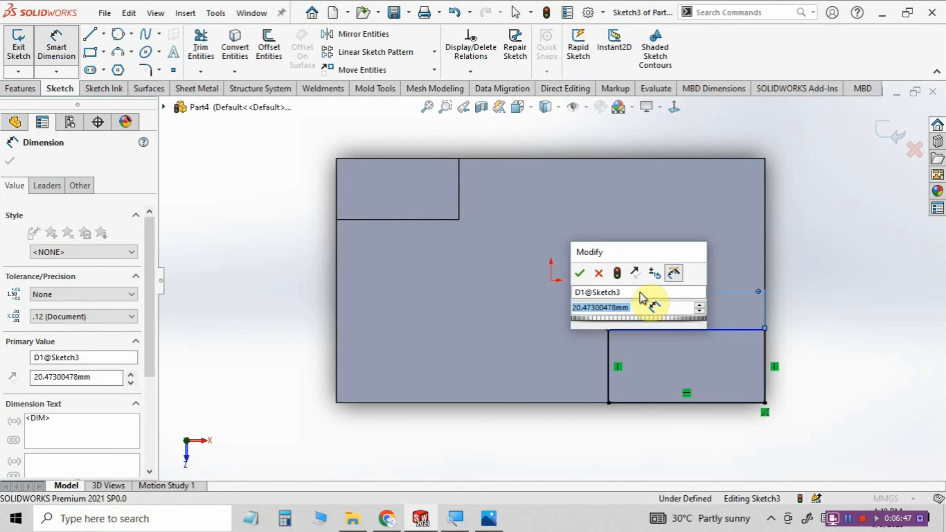
pyautogui.write('16')
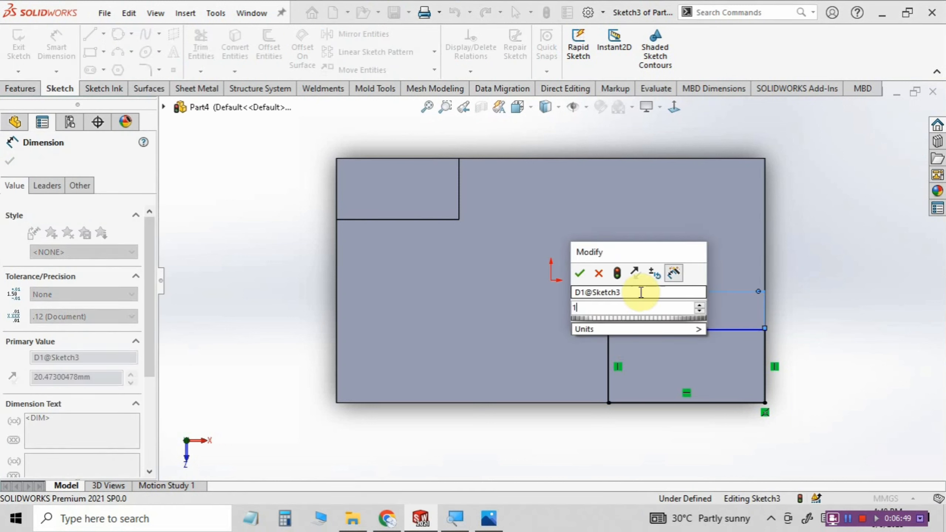
pyautogui.click(581, 274)
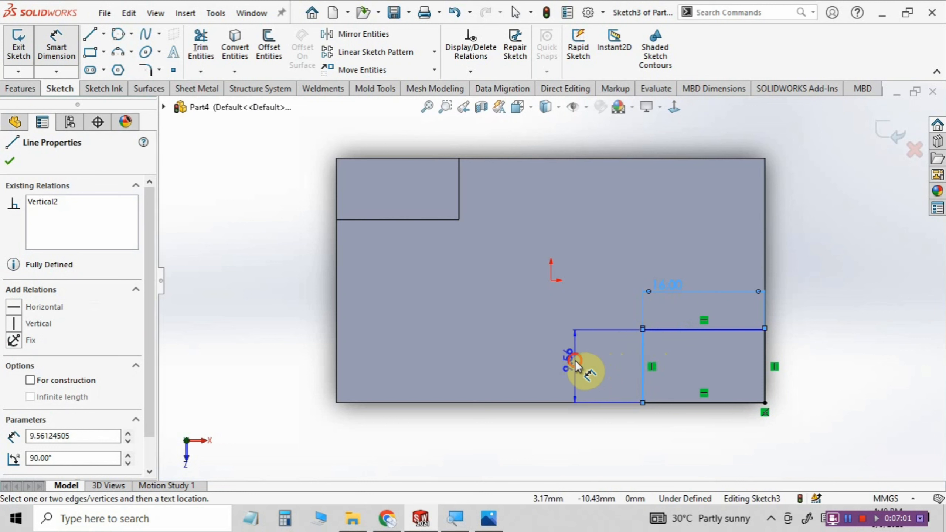
# Step: Dimension the front corner rectangle's left vertical edge, set its length to 8 mm, and leave the Smart Dimension tool
pyautogui.click(575, 361)
pyautogui.click(575, 360)
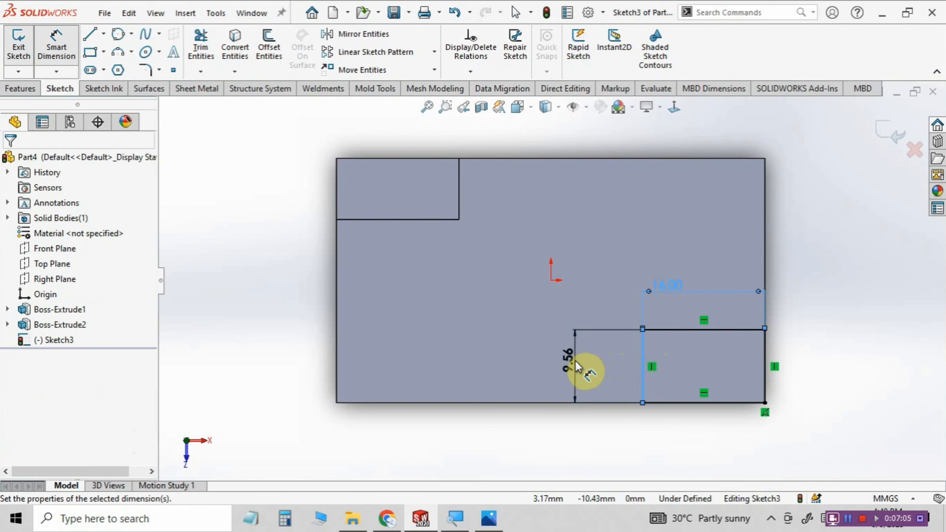
pyautogui.doubleClick(575, 360)
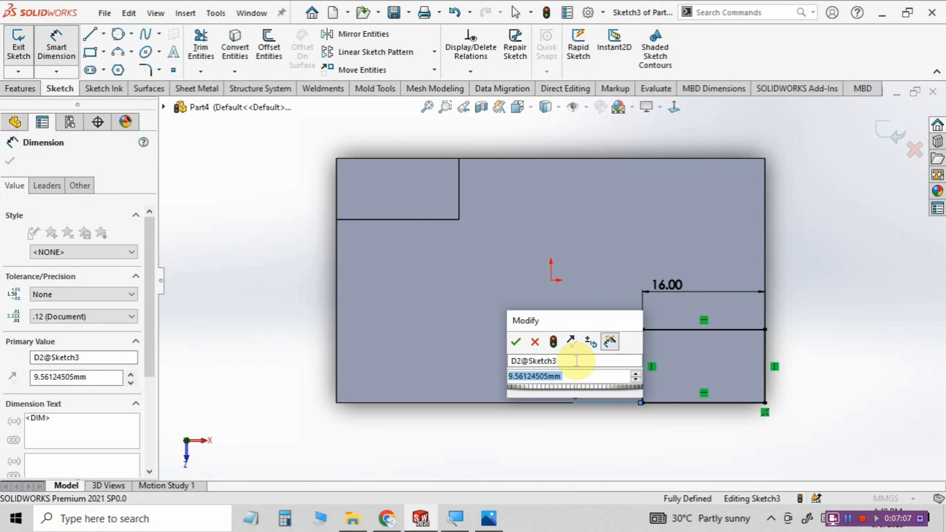
pyautogui.write('8')
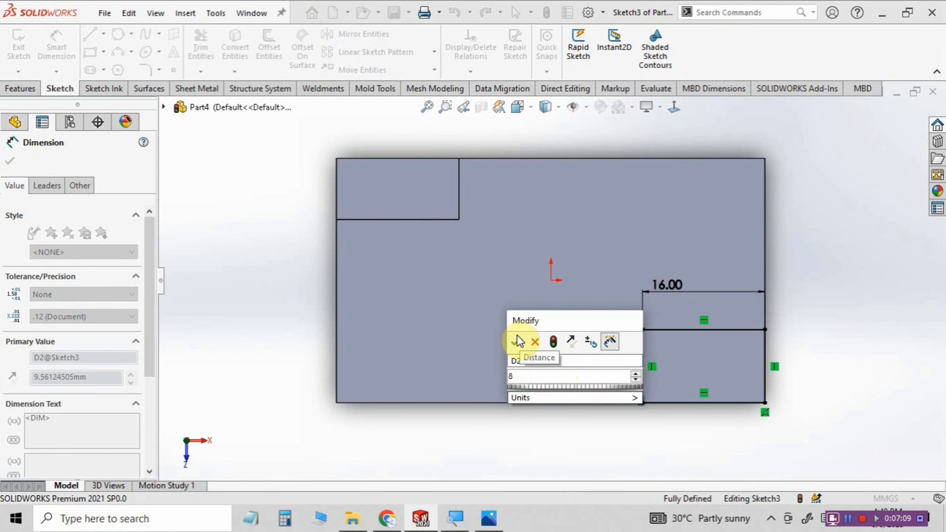
pyautogui.click(516, 339)
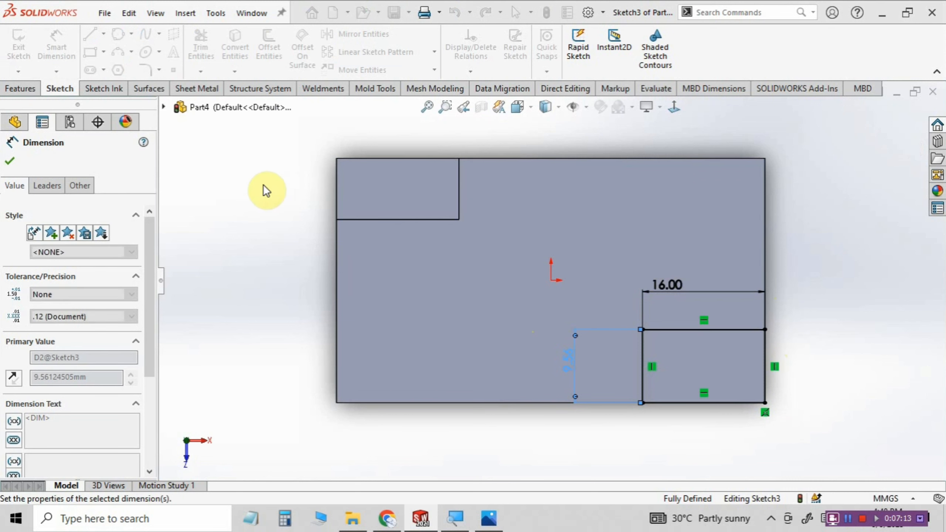
pyautogui.click(10, 161)
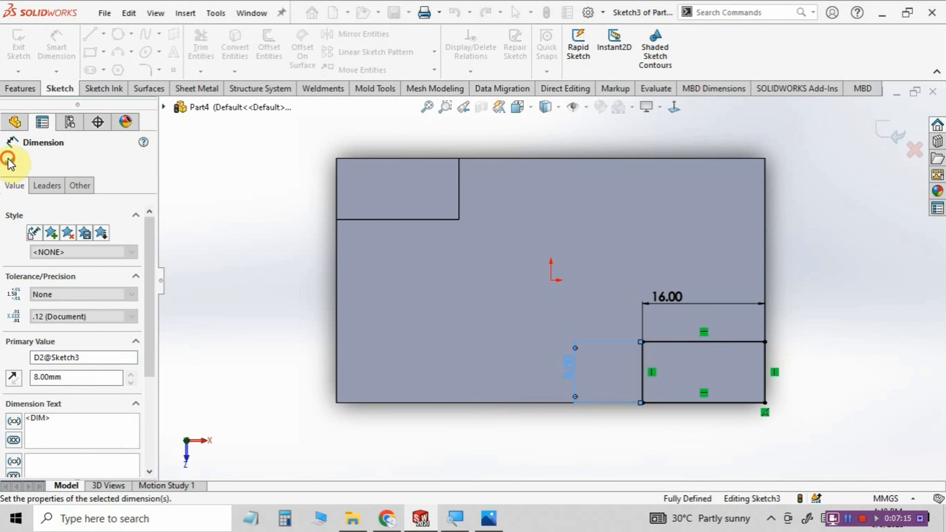
# Step: Extrude the front right corner rectangle upward as a Blind boss with a depth of 12 mm
pyautogui.click(18, 89)
pyautogui.click(25, 36)
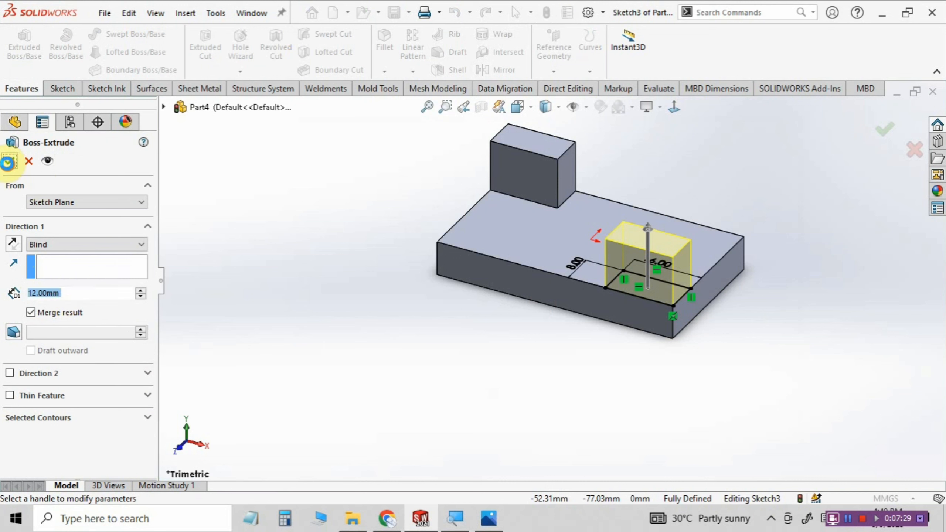
pyautogui.click(8, 163)
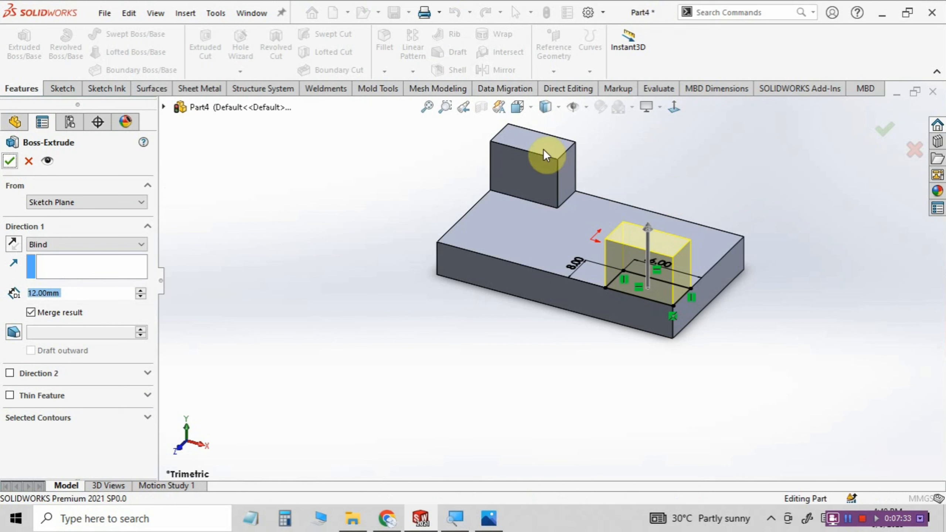
pyautogui.press('Return')
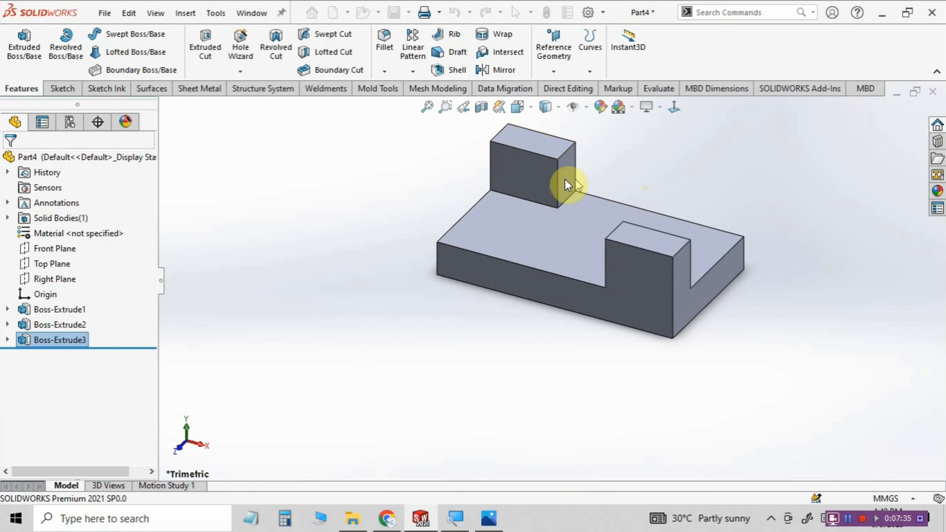
# Step: Check the reference drawing, and sketch a center rectangle about 11 x 8 mm at the origin on the plate's top face
pyautogui.click(532, 108)
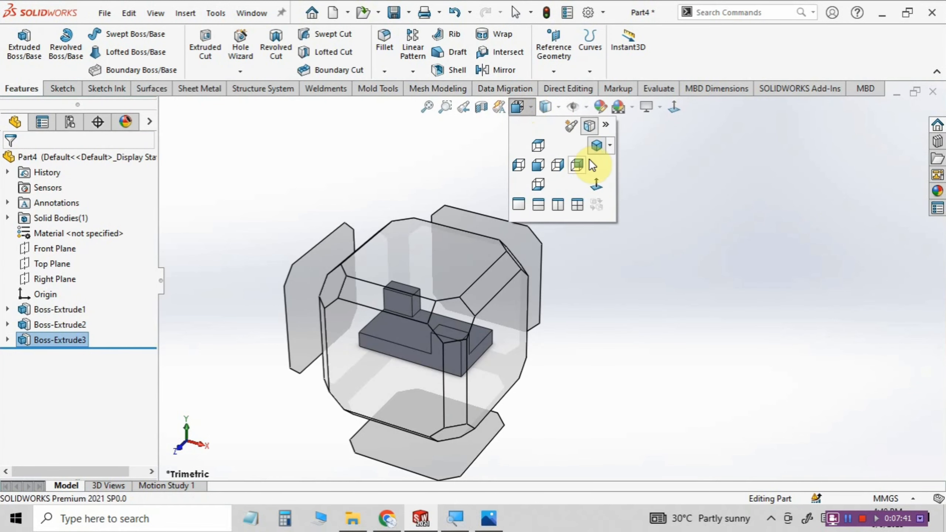
pyautogui.click(596, 147)
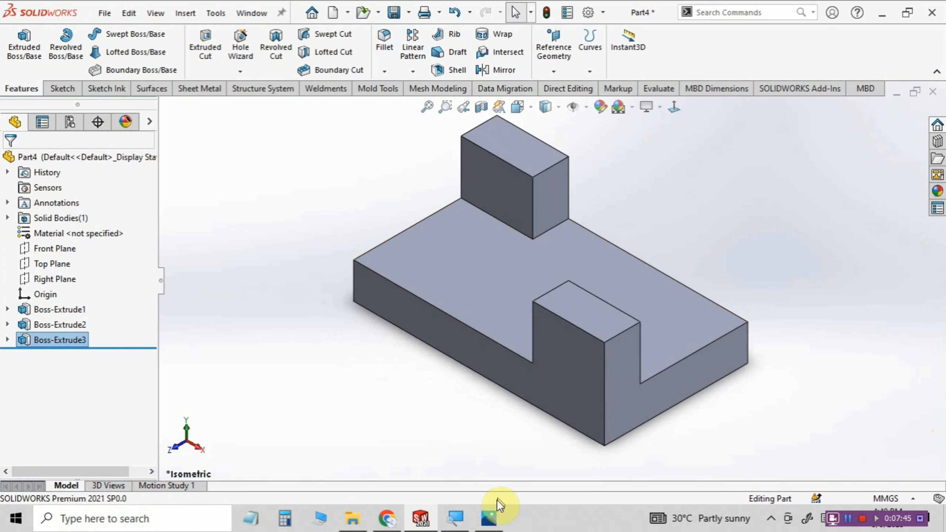
pyautogui.click(493, 524)
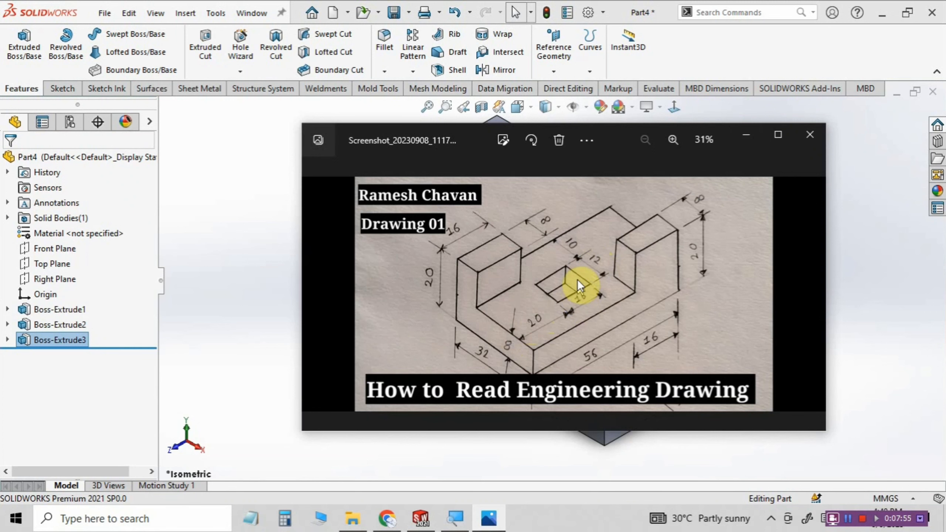
pyautogui.click(743, 136)
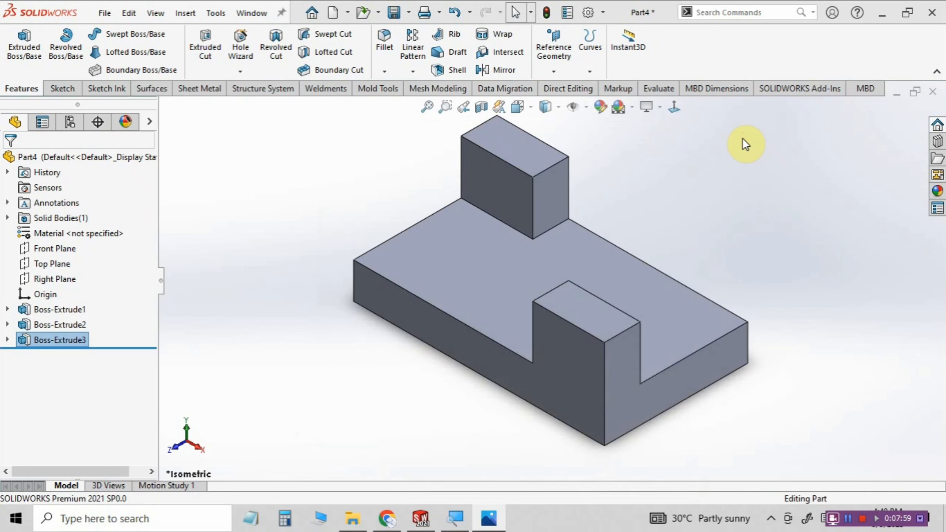
pyautogui.click(490, 266)
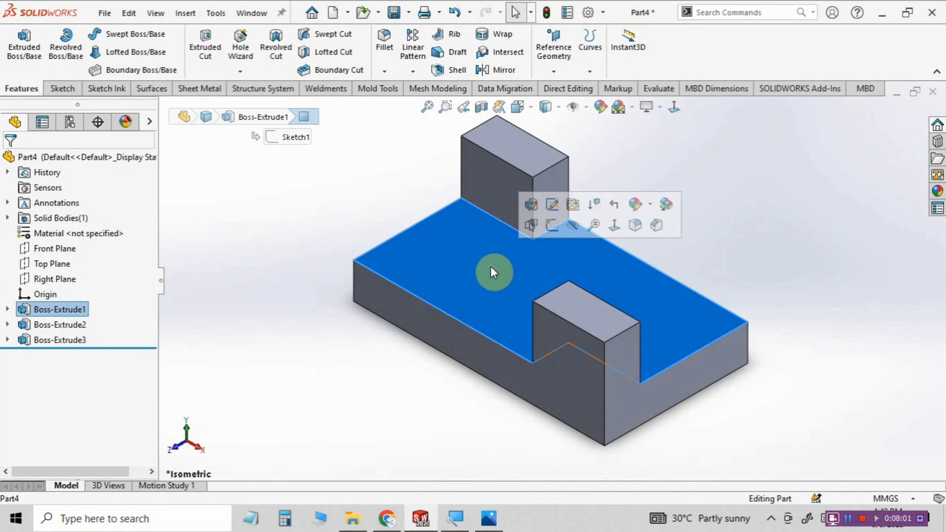
pyautogui.click(550, 228)
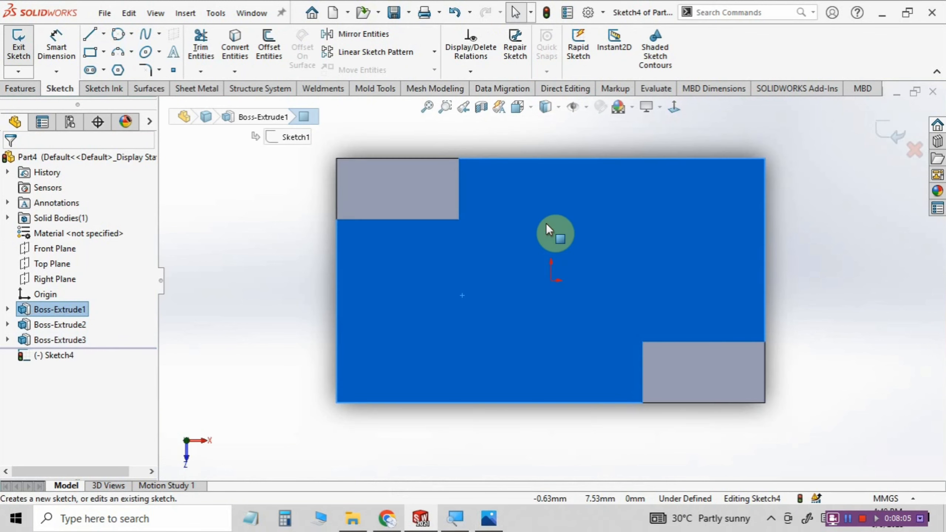
pyautogui.click(104, 51)
pyautogui.click(110, 87)
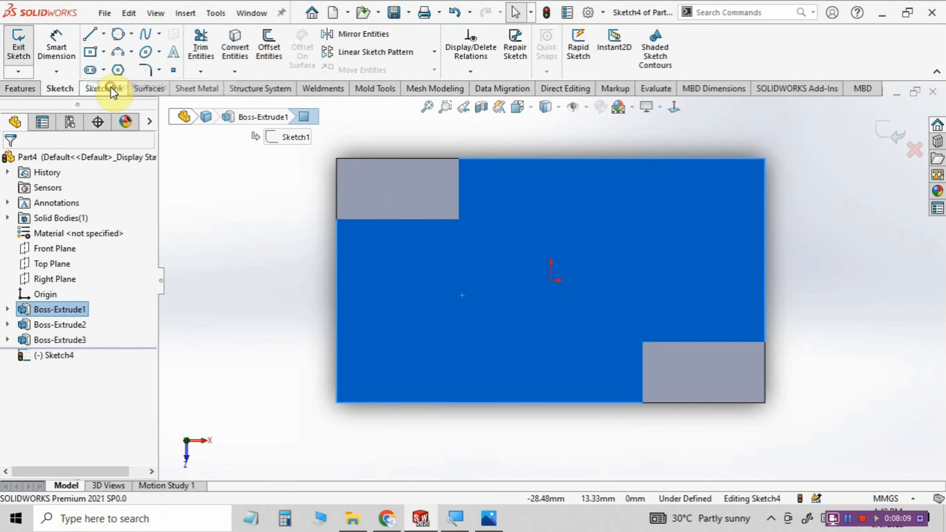
pyautogui.click(552, 280)
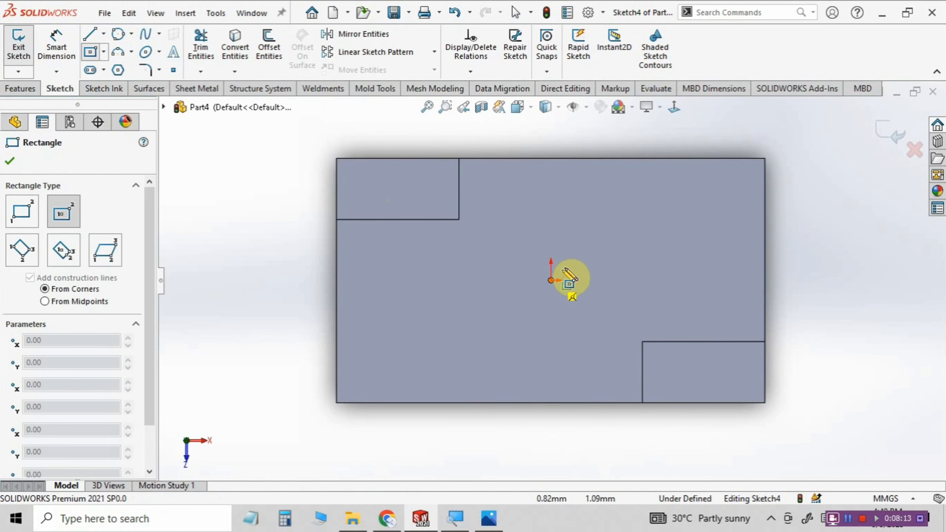
pyautogui.click(593, 249)
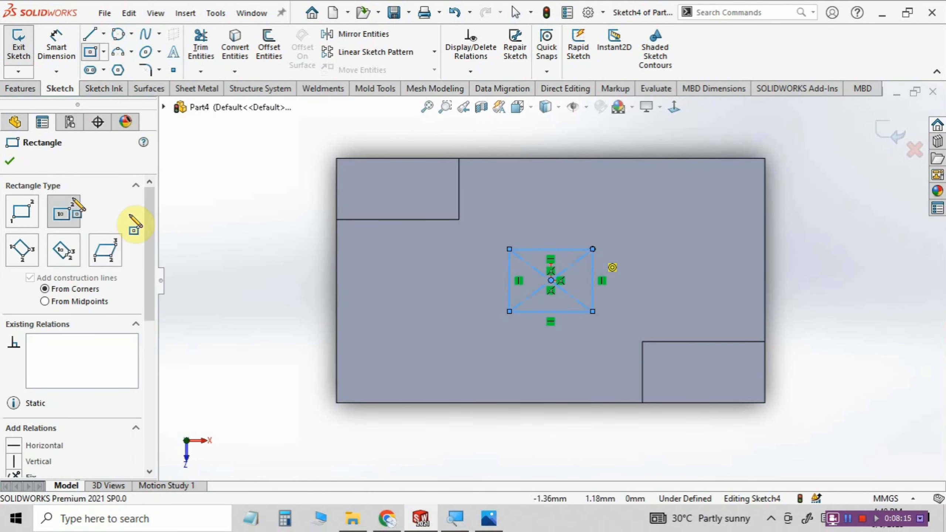
pyautogui.click(8, 163)
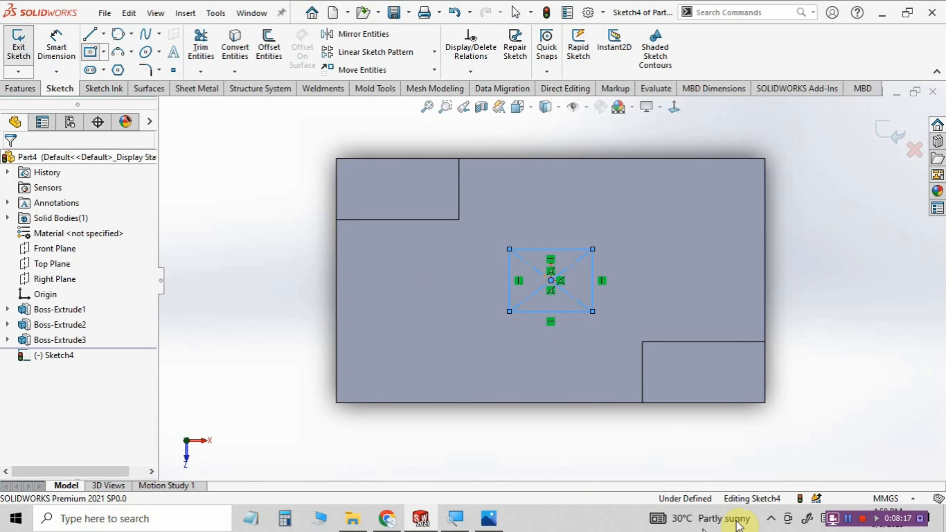
# Step: Dimension the center rectangle's lower horizontal edge, check its size in the reference drawing, and set its length to 16 mm
pyautogui.click(54, 47)
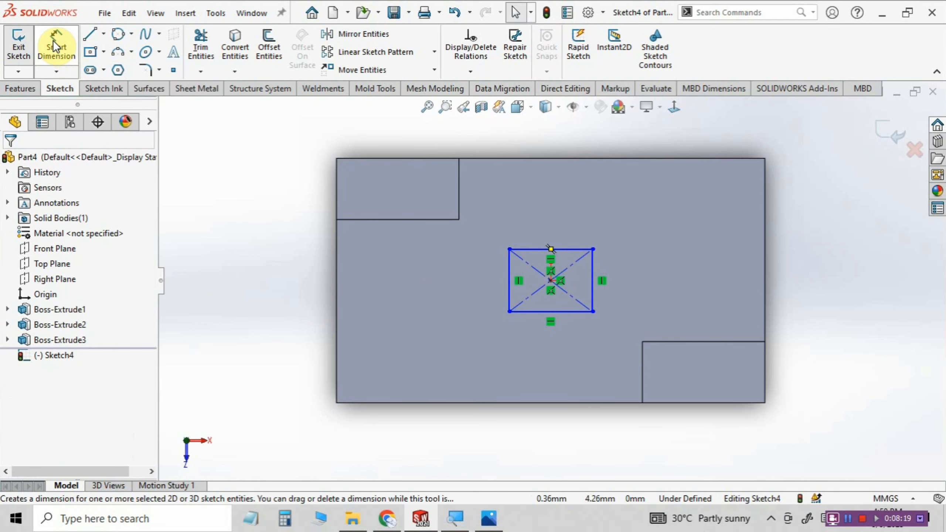
pyautogui.click(569, 316)
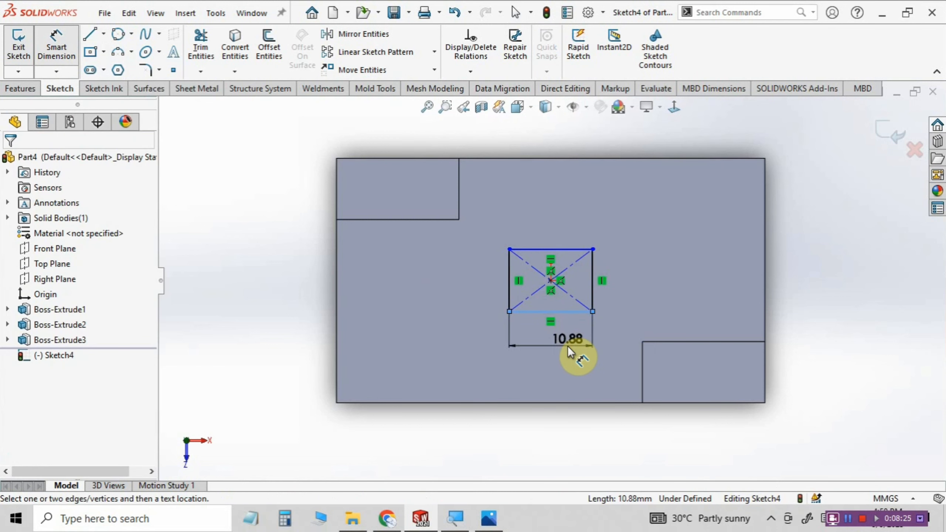
pyautogui.click(489, 518)
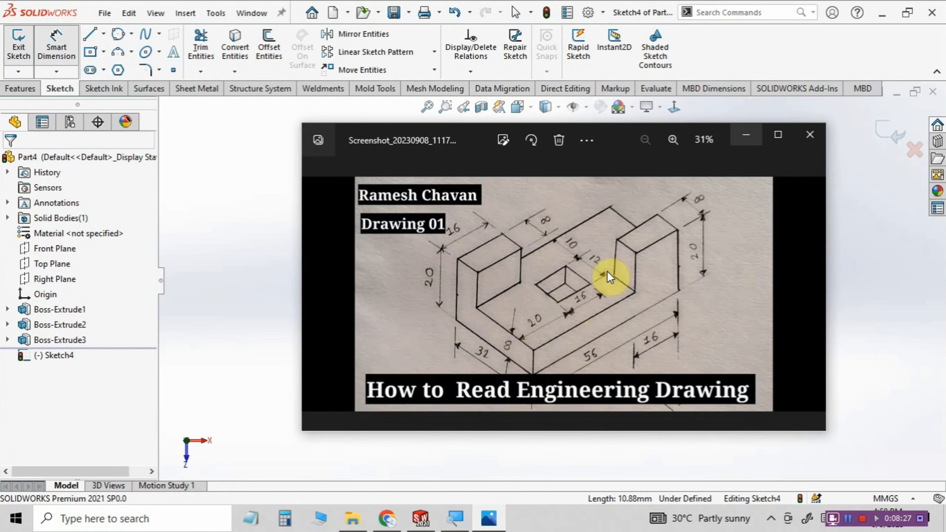
pyautogui.click(743, 133)
pyautogui.click(563, 340)
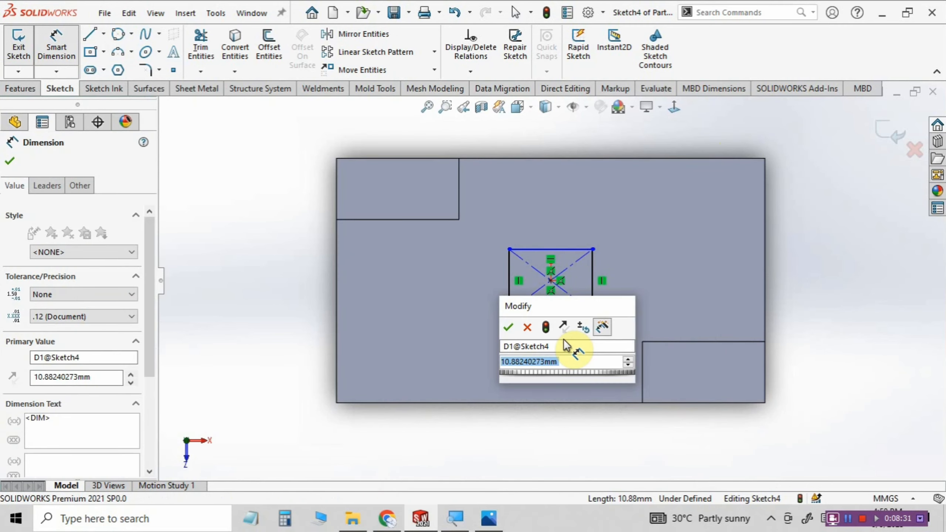
pyautogui.write('16')
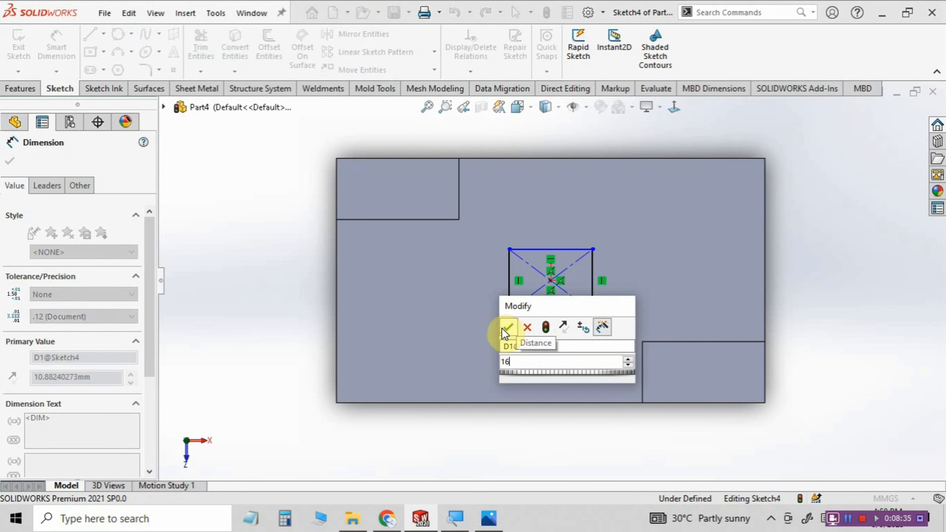
pyautogui.click(501, 327)
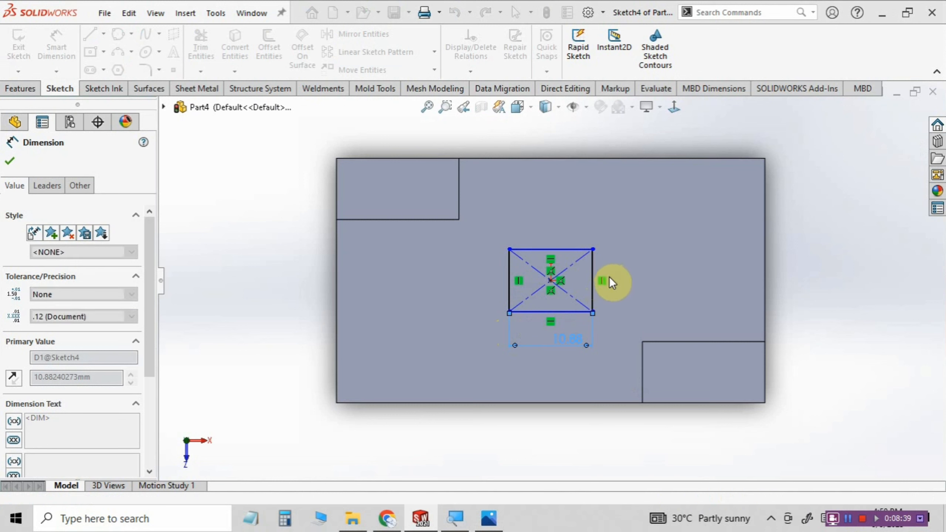
# Step: Dimension the center rectangle's right vertical edge, set its length to 12 mm, and leave the Smart Dimension tool
pyautogui.click(648, 279)
pyautogui.click(647, 279)
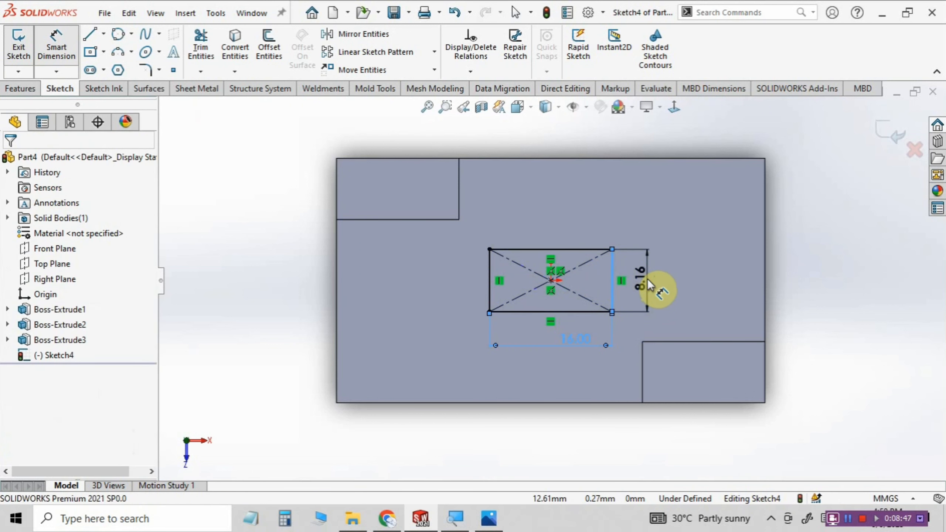
pyautogui.doubleClick(648, 278)
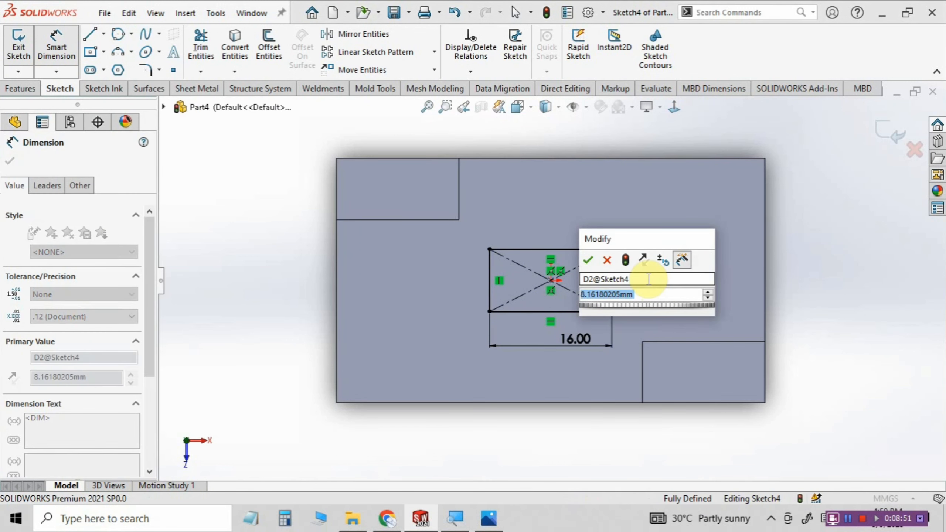
pyautogui.write('12')
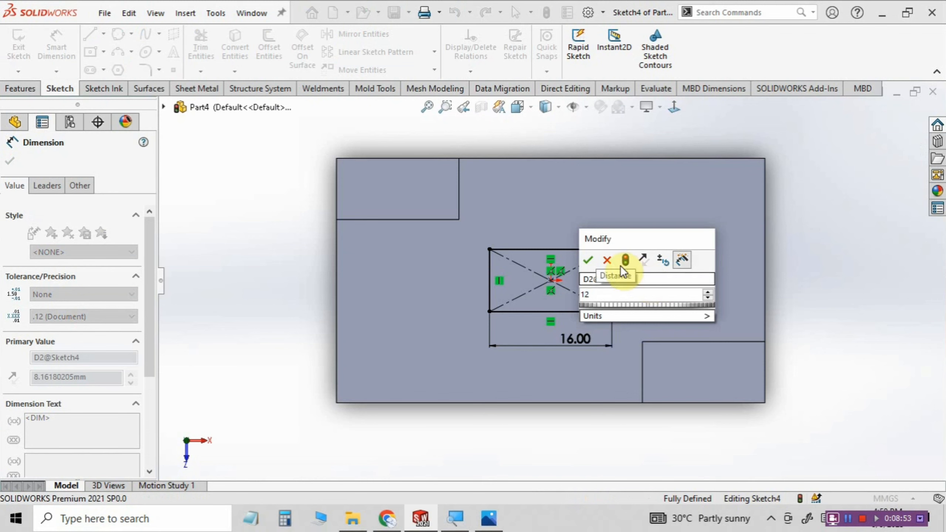
pyautogui.click(587, 259)
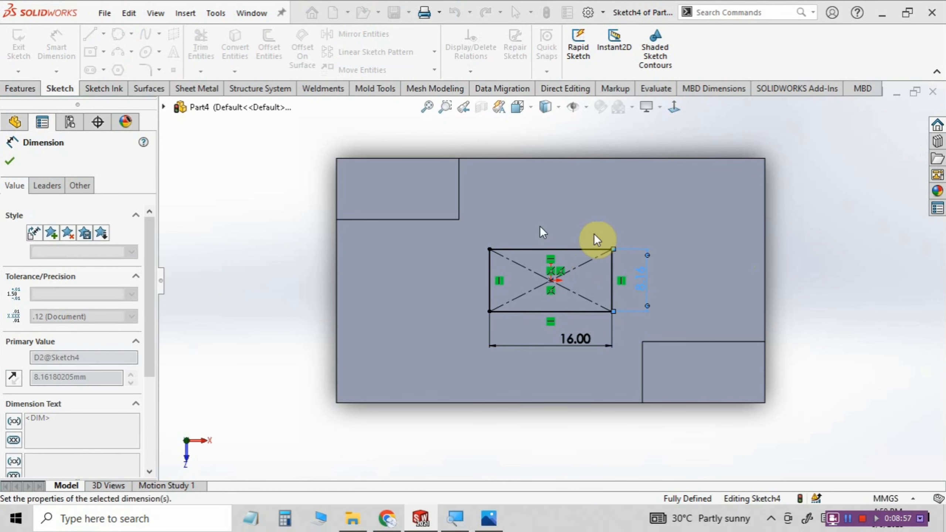
pyautogui.click(10, 163)
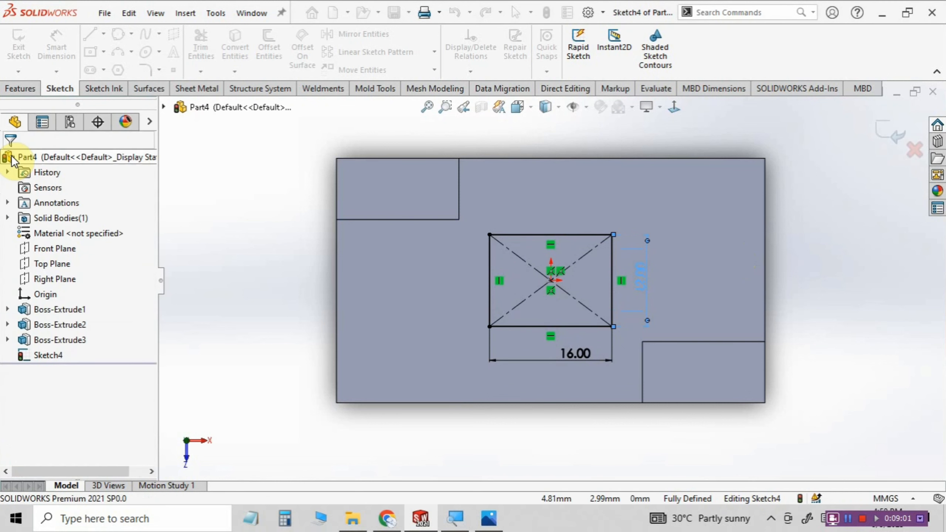
# Step: Cut the center rectangle through the plate with an Extruded Cut using the Through All end condition
pyautogui.click(13, 84)
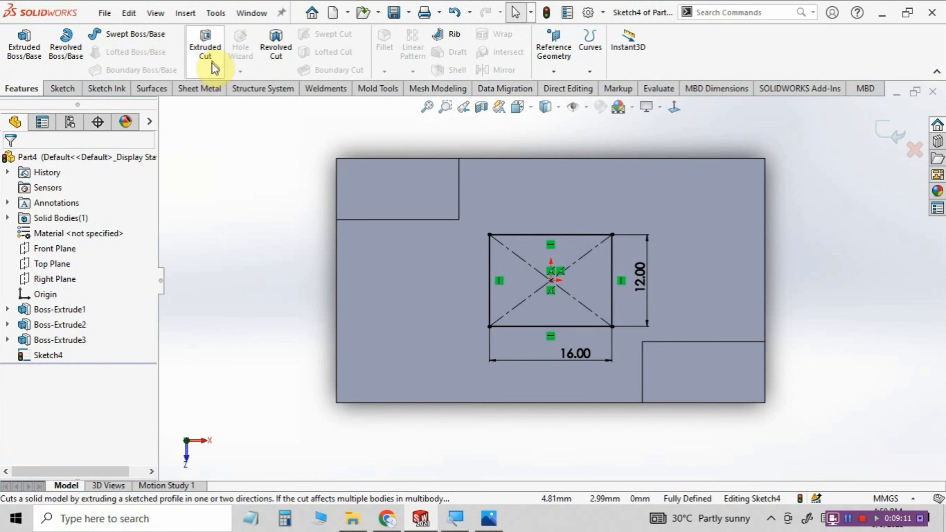
pyautogui.click(200, 32)
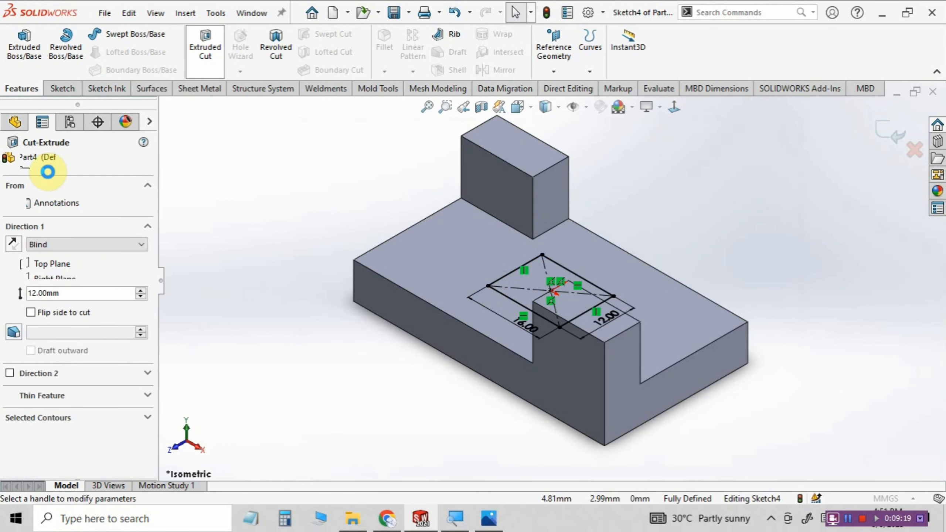
pyautogui.click(75, 245)
pyautogui.click(74, 265)
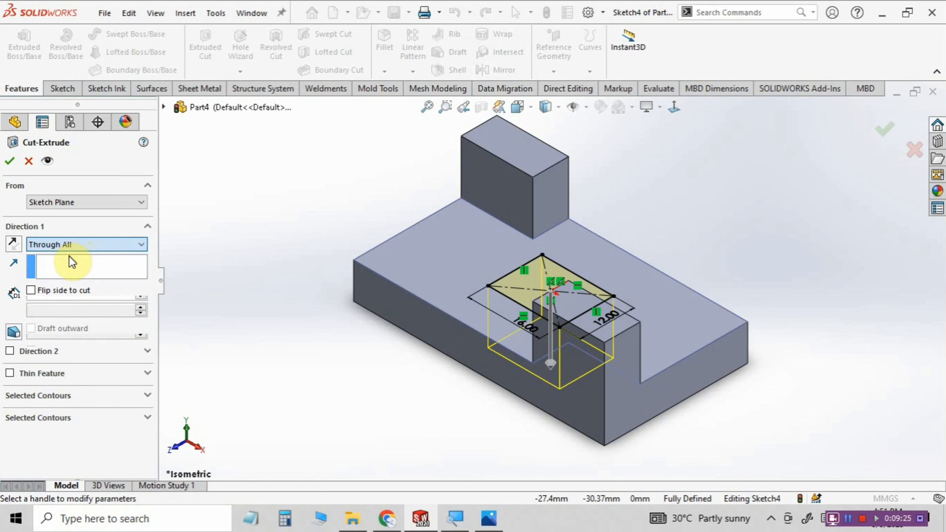
pyautogui.click(9, 161)
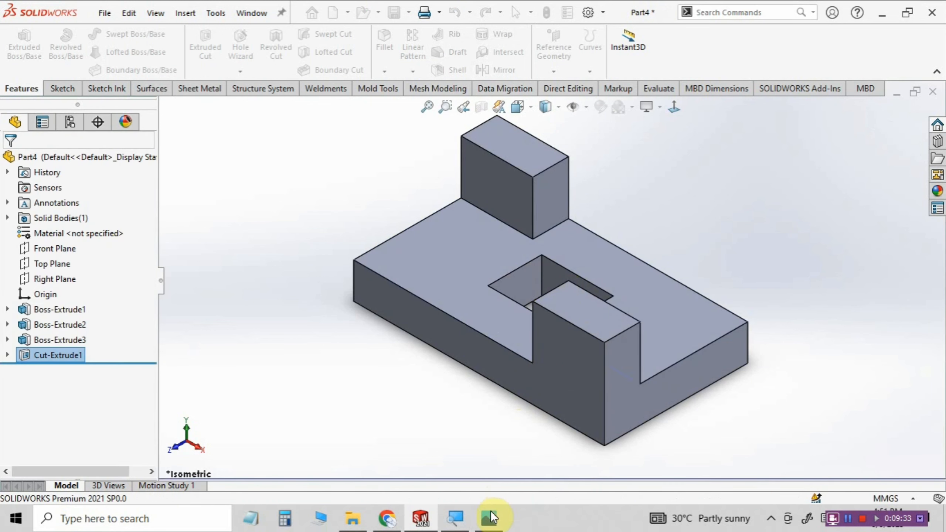
# Step: Compare the bracket with the reference drawing and inspect the central opening and corner blocks
pyautogui.click(484, 519)
pyautogui.moveTo(623, 137); pyautogui.dragTo(463, 137)
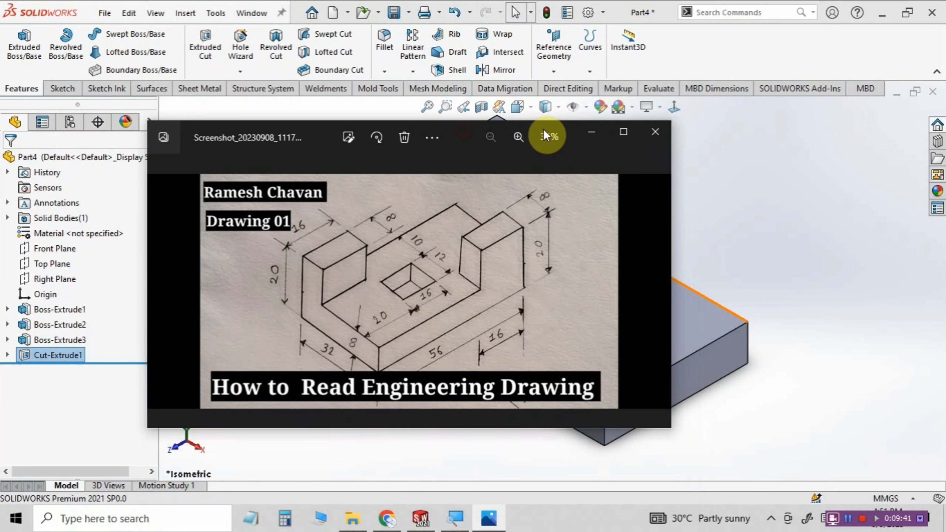
pyautogui.click(595, 131)
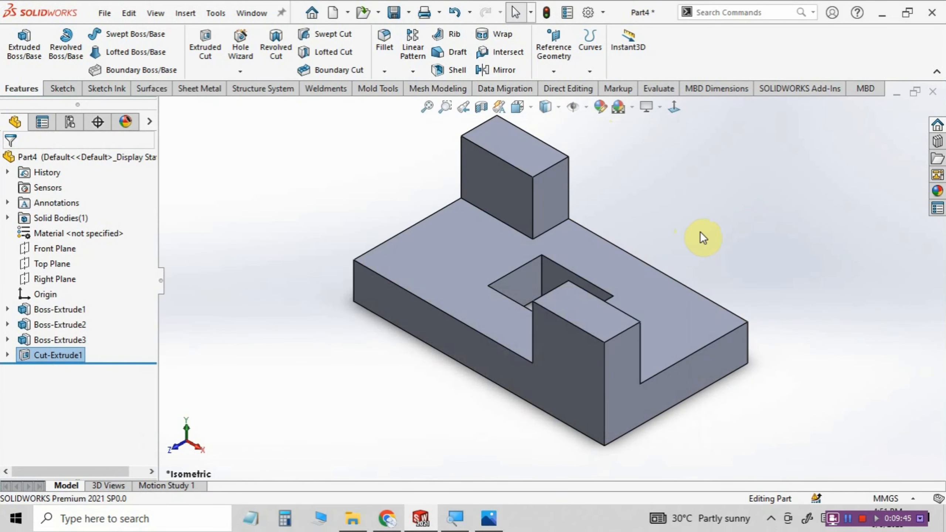
pyautogui.moveTo(700, 231); pyautogui.dragTo(710, 141, button='middle')
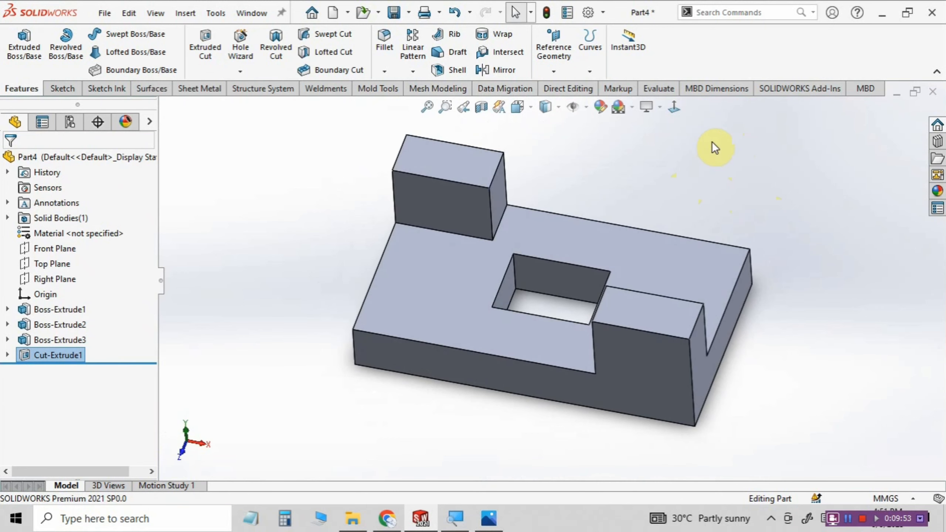
# Step: Open the part's appearance settings and the appearance library, and set the model to the isometric view
pyautogui.click(127, 123)
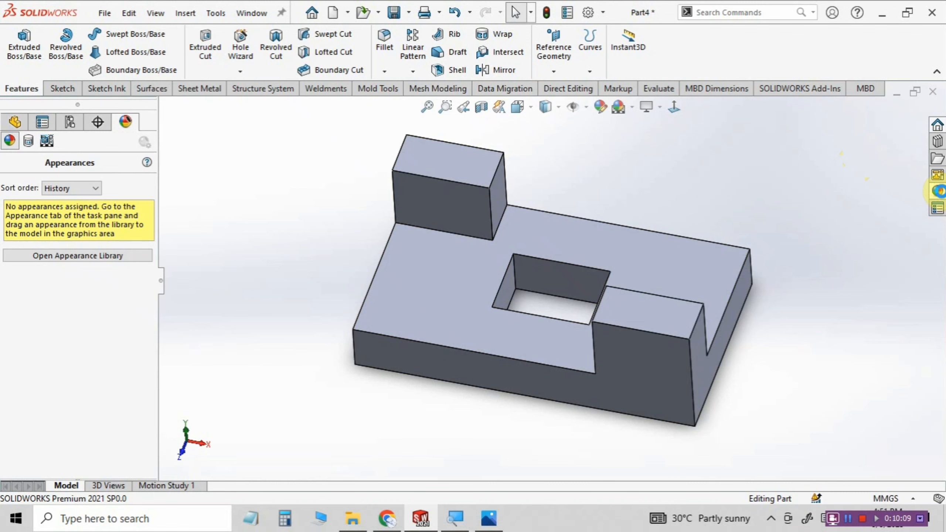
pyautogui.click(939, 190)
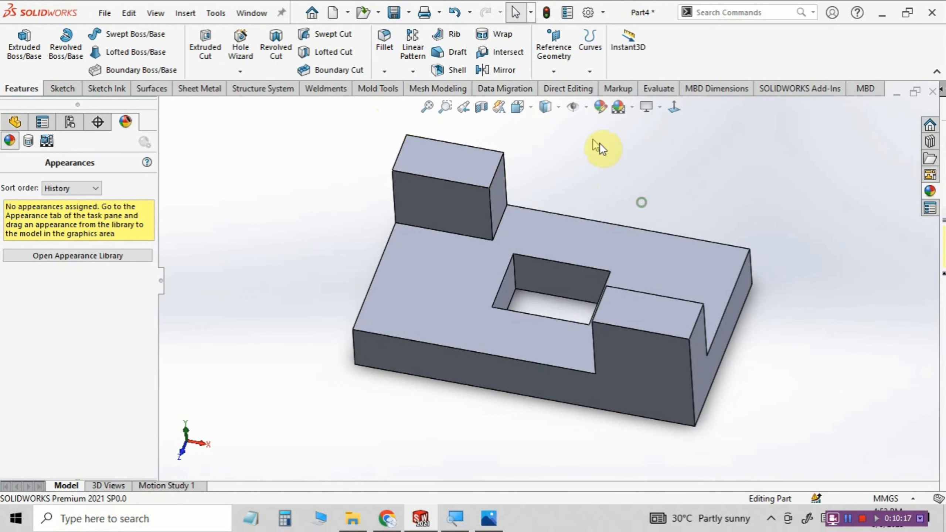
pyautogui.moveTo(601, 148); pyautogui.dragTo(576, 311, button='middle')
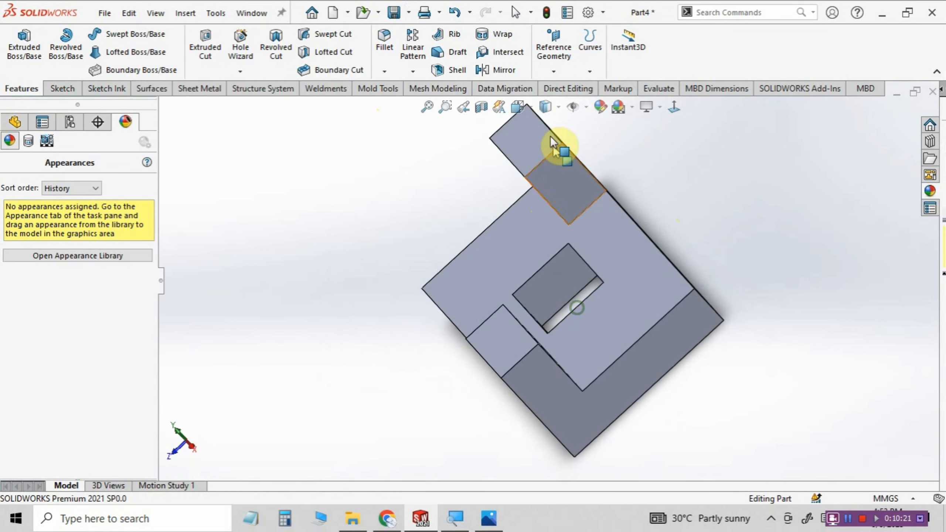
pyautogui.click(529, 106)
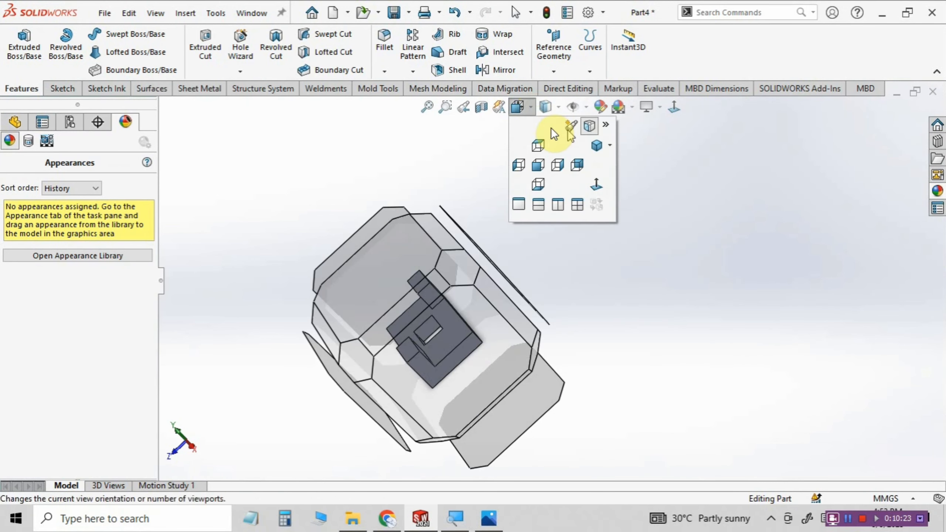
pyautogui.click(602, 147)
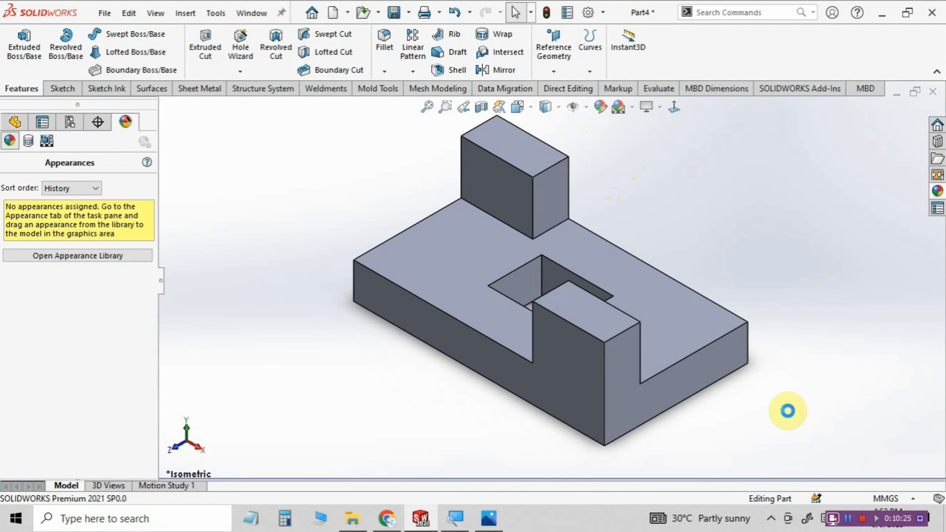